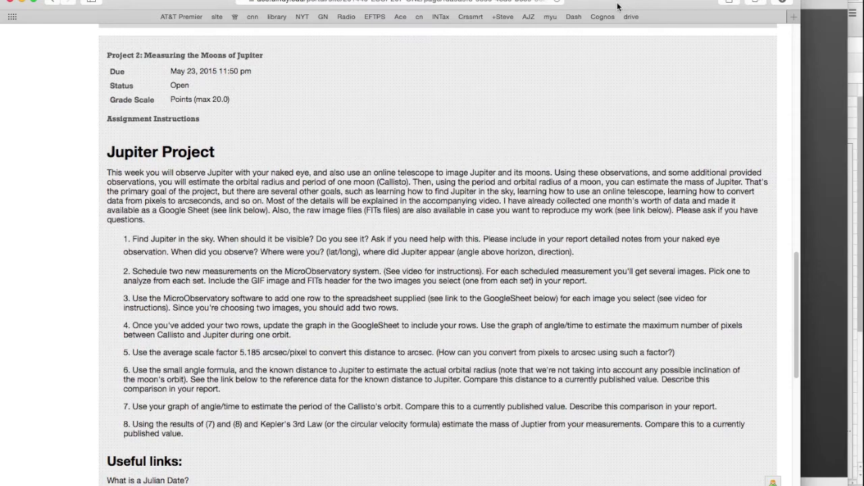
Open a new blank Safari window over the Jupiter Project assignment page.
{"action": "key", "text": "super+n"}
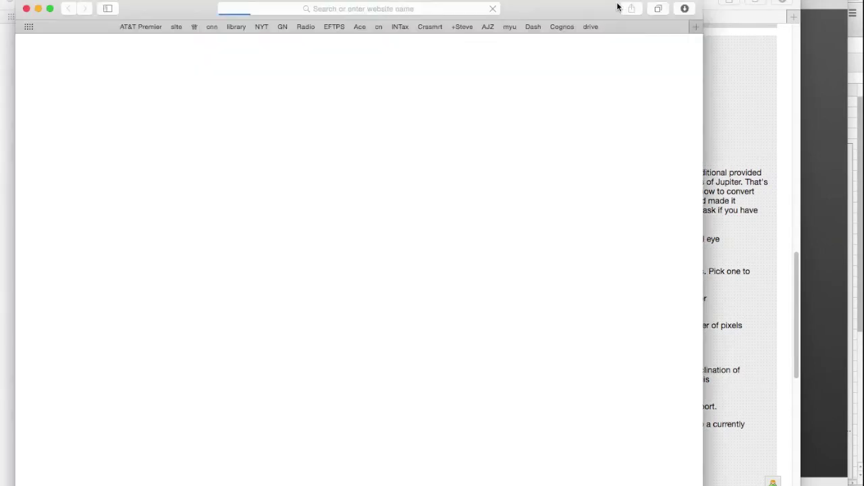
Load microobservatory.org, enter Observing With NASA's Control Telescope, and pick Jupiter's Moons.
{"action": "type", "text": "mic"}
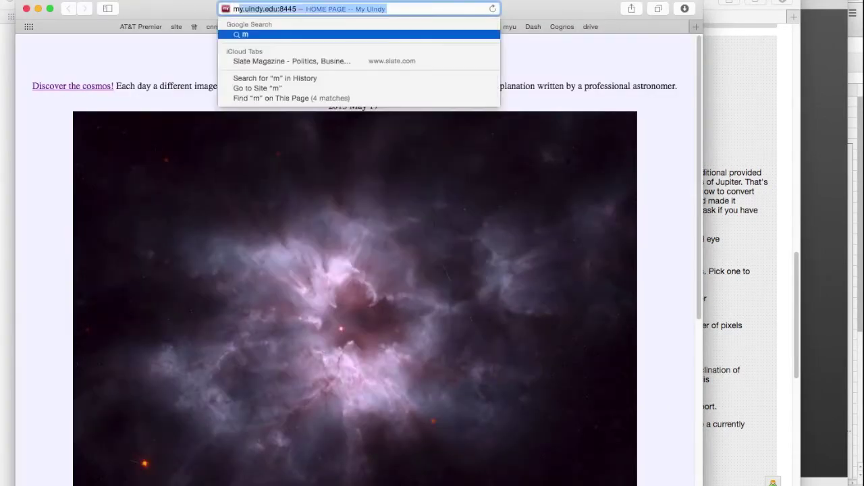
{"action": "type", "text": "roob"}
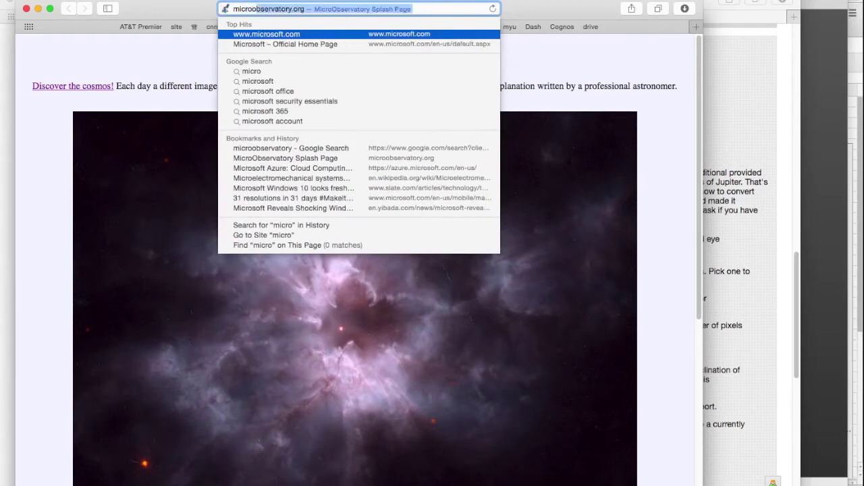
{"action": "key", "text": "Return"}
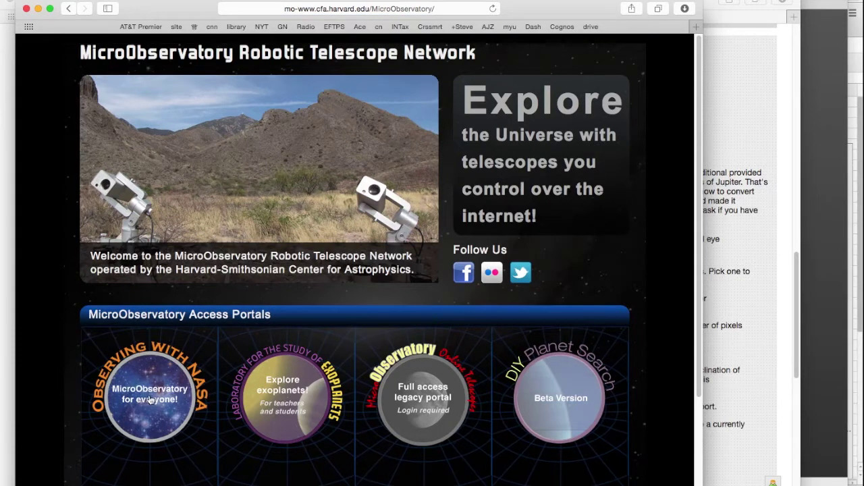
{"action": "left_click", "coordinate": [150, 399]}
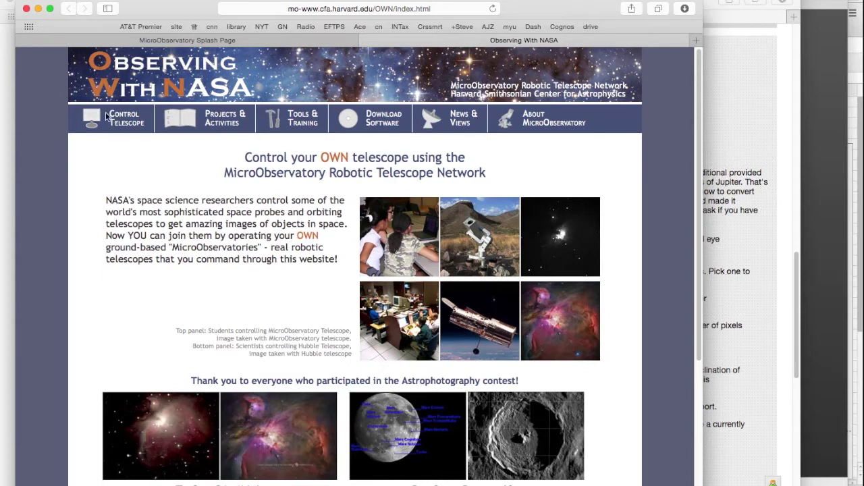
{"action": "left_click", "coordinate": [111, 118]}
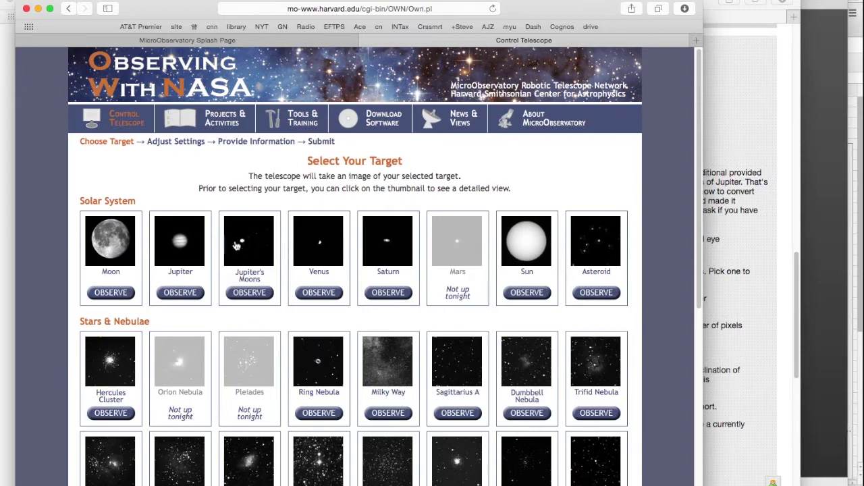
{"action": "left_click", "coordinate": [249, 295]}
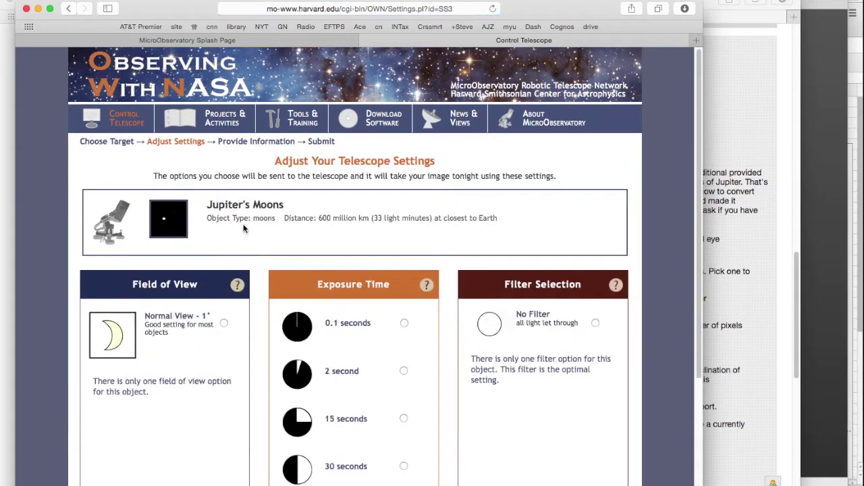
Choose the normal 1° view, 2 second exposure and No Filter, then continue.
{"action": "left_click", "coordinate": [225, 324]}
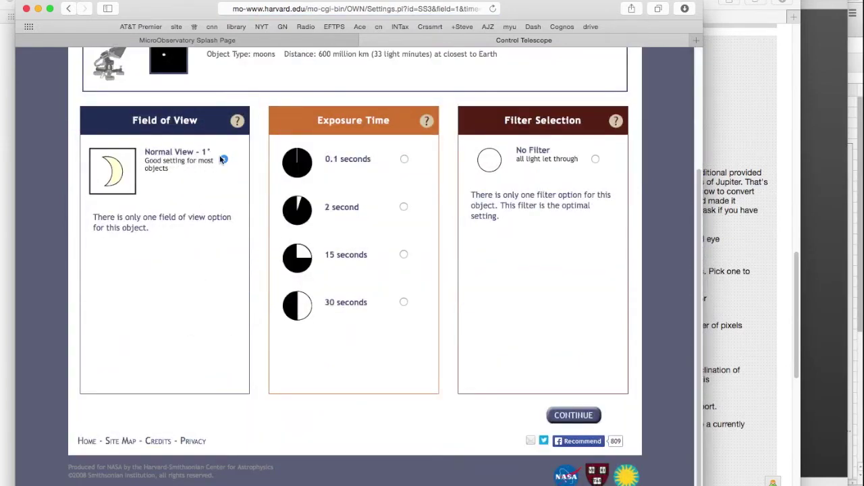
{"action": "left_click", "coordinate": [404, 207]}
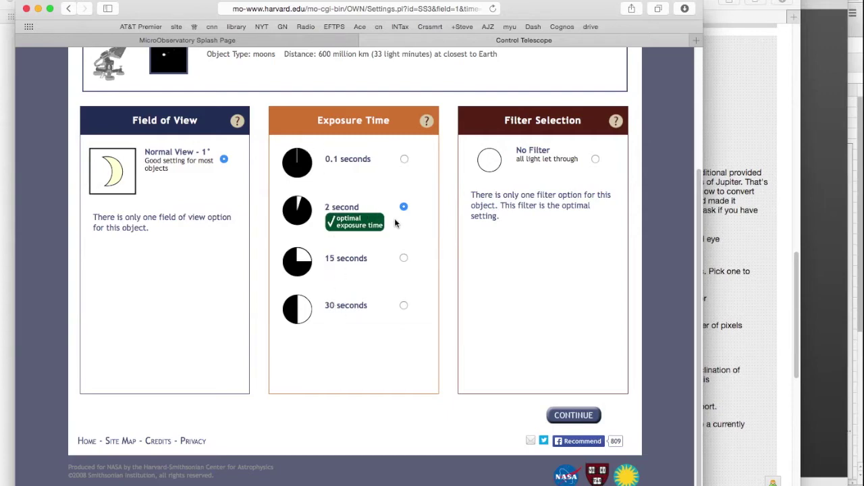
{"action": "left_click", "coordinate": [595, 159]}
{"action": "left_click", "coordinate": [582, 411]}
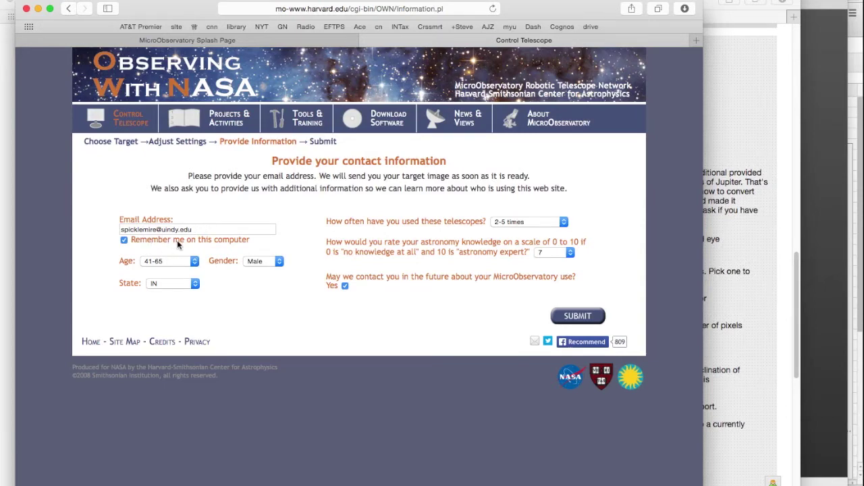
Answer 'More than 10 times' for telescope usage and submit the Jupiter's Moons request.
{"action": "left_click", "coordinate": [530, 222]}
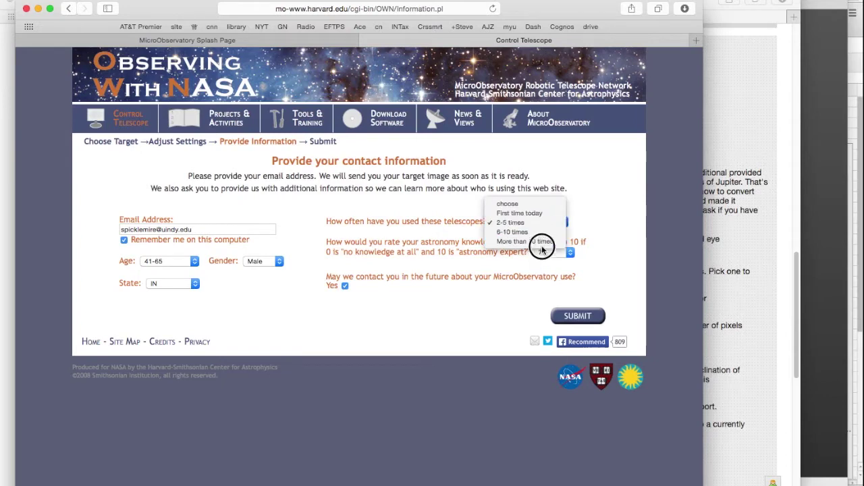
{"action": "left_click", "coordinate": [542, 242]}
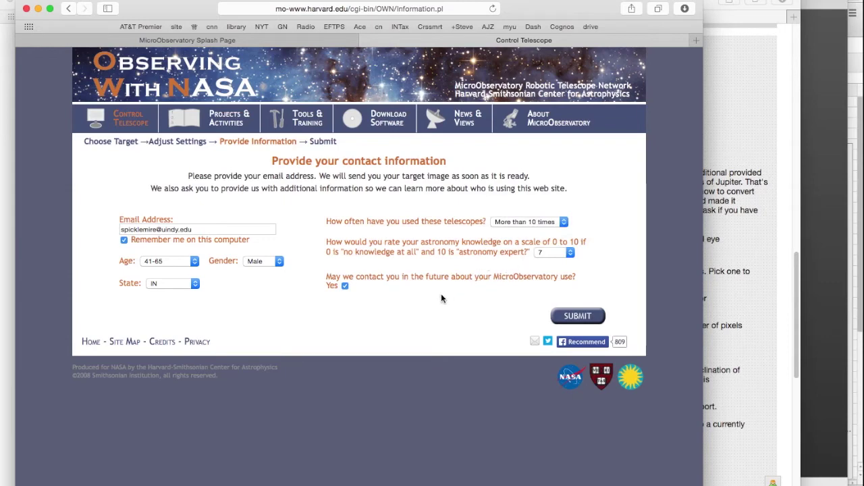
{"action": "left_click", "coordinate": [580, 316]}
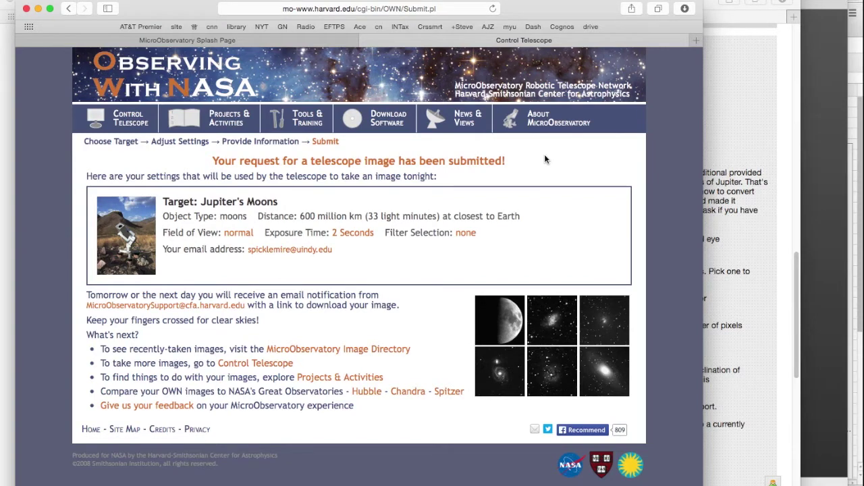
In Mail, follow the first 'Access your image of Jupiters Moons' link.
{"action": "key", "text": "super+Tab"}
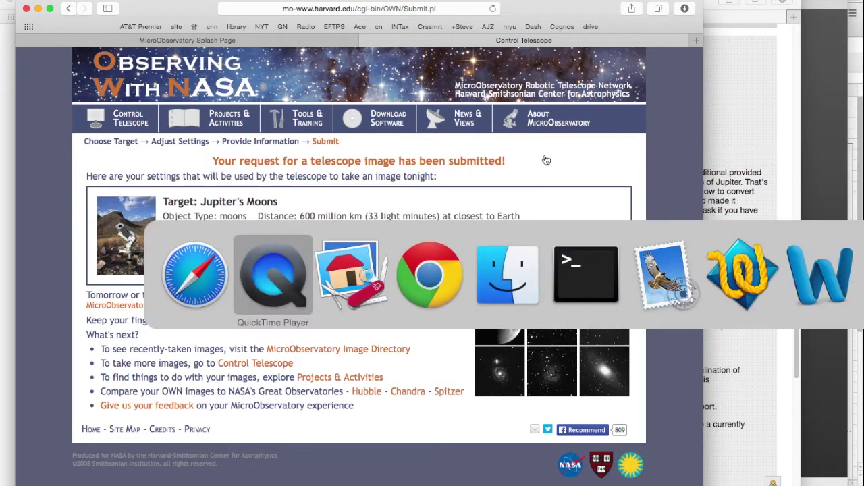
{"action": "key", "text": "super+Tab"}
{"action": "key", "text": "super+Tab"}
{"action": "key", "text": "super+Tab"}
{"action": "key", "text": "super+Tab"}
{"action": "key", "text": "super+Tab"}
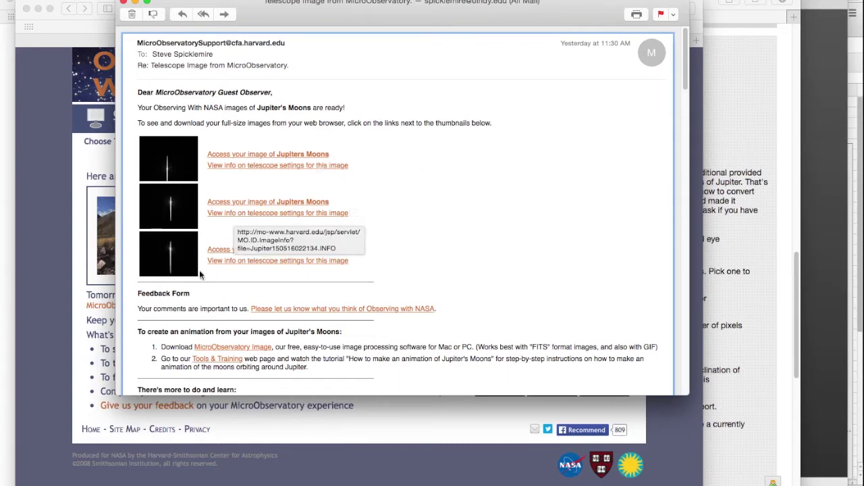
{"action": "left_click", "coordinate": [264, 155]}
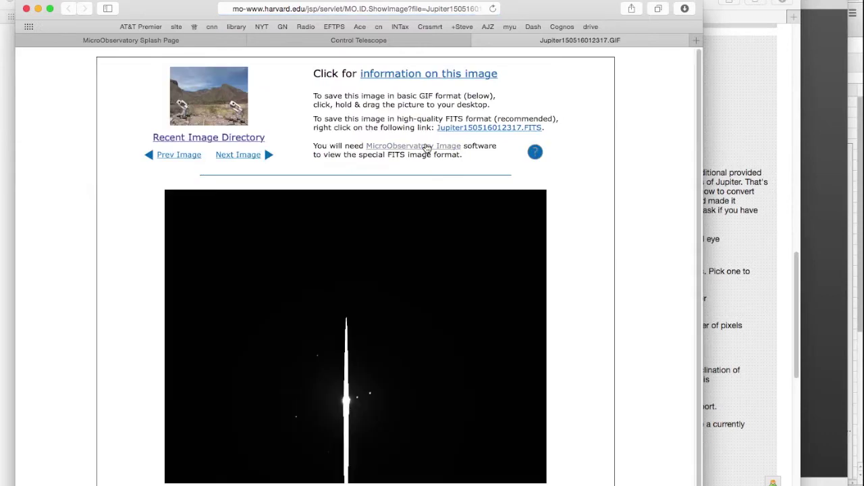
{"action": "scroll", "coordinate": [521, 179], "scroll_direction": "down", "scroll_amount": 1}
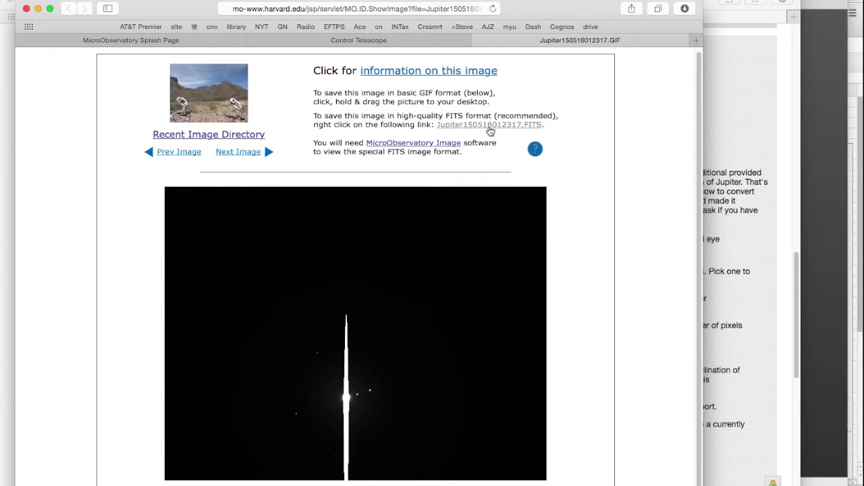
{"action": "left_click", "coordinate": [491, 132]}
{"action": "left_click", "coordinate": [685, 8]}
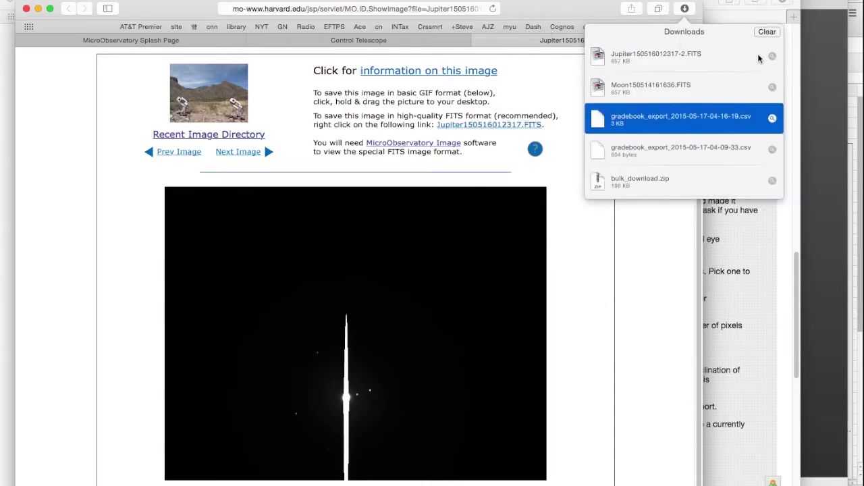
{"action": "left_click", "coordinate": [772, 56]}
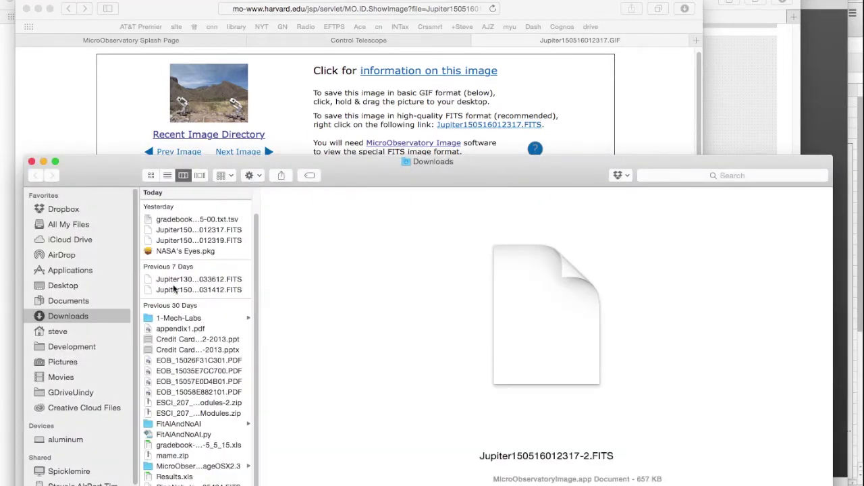
{"action": "left_click_drag", "start_coordinate": [367, 172], "coordinate": [391, 77]}
{"action": "left_click", "coordinate": [175, 450]}
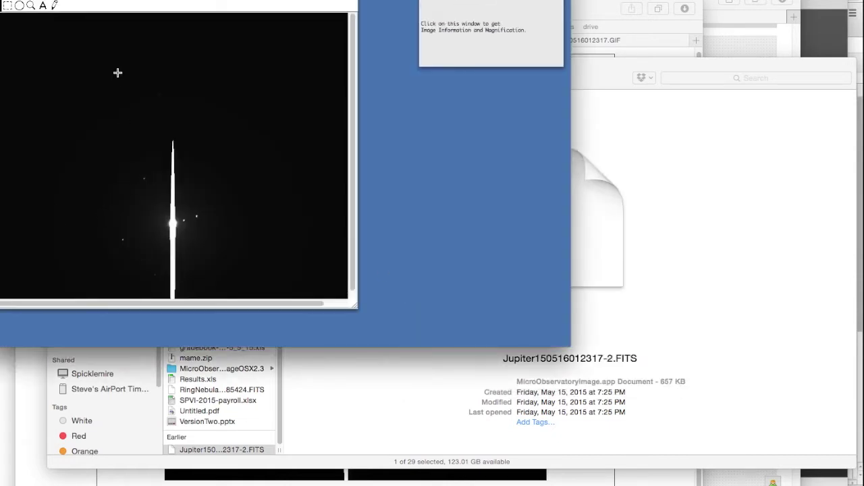
Check the image window's title, then quit MicroObservatory Image.
{"action": "left_click_drag", "start_coordinate": [196, 0], "coordinate": [237, 0]}
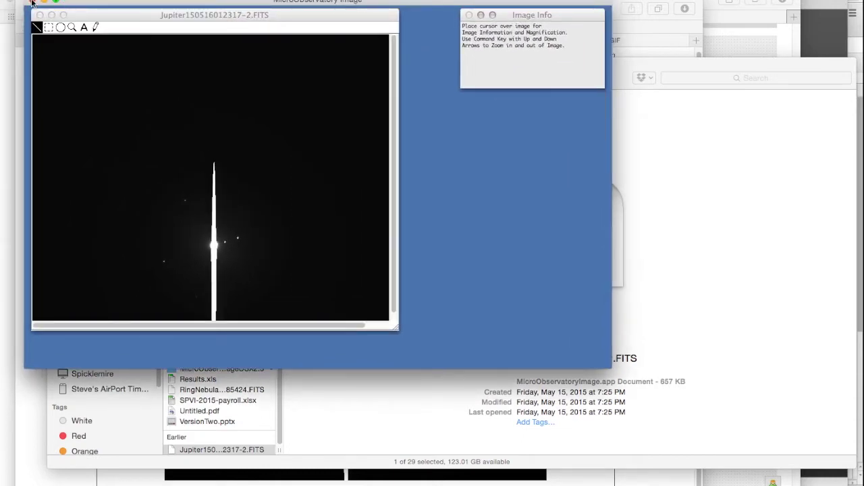
{"action": "key", "text": "super+q"}
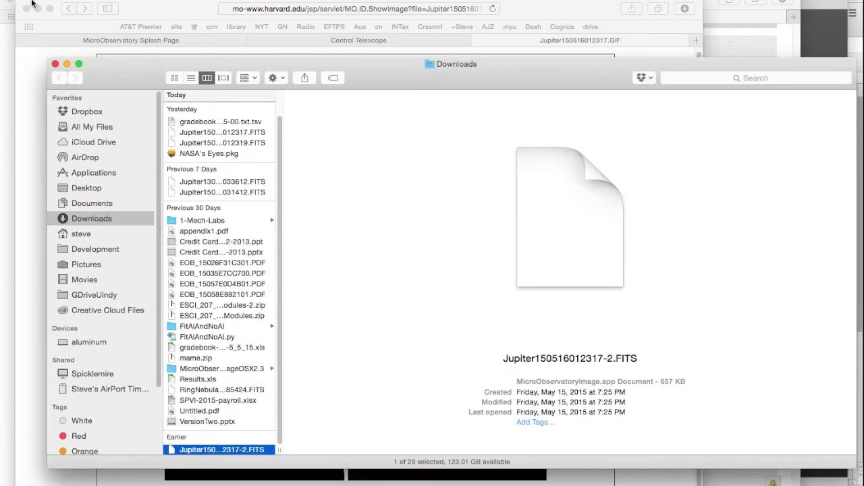
Return to the Control Telescope tab and go to the MicroObservatory Image 2.3 Download Software page.
{"action": "key", "text": "super+Tab"}
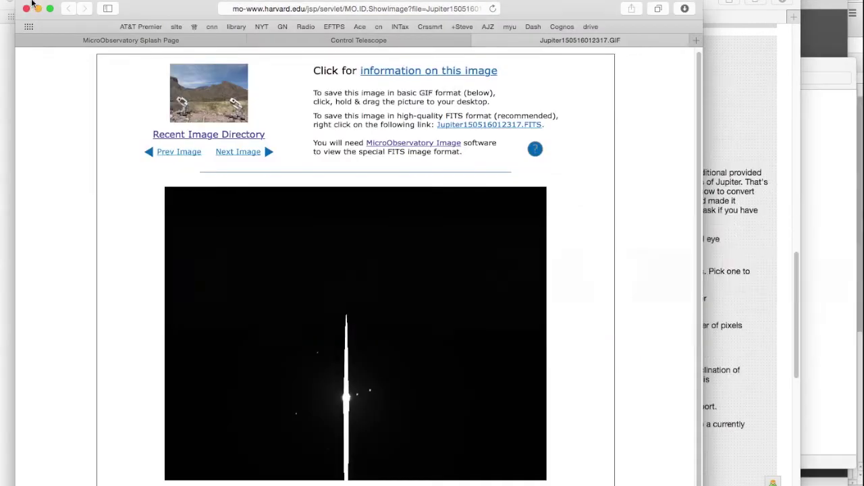
{"action": "left_click", "coordinate": [351, 41]}
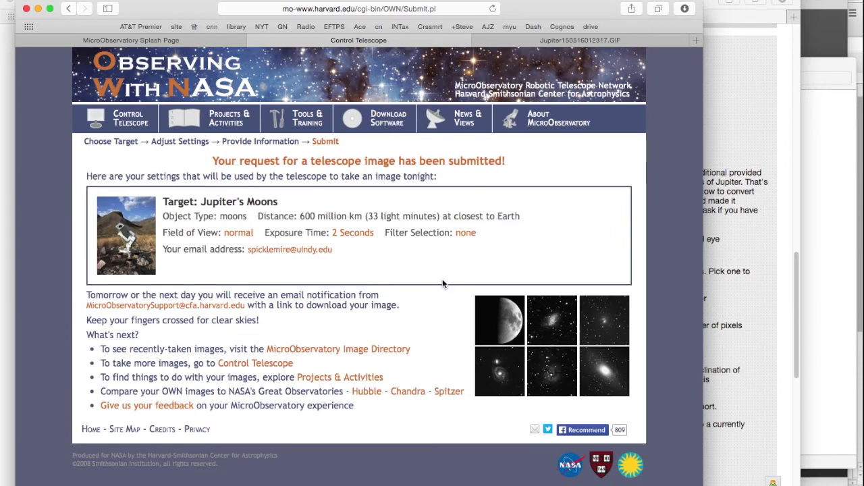
{"action": "left_click", "coordinate": [104, 109]}
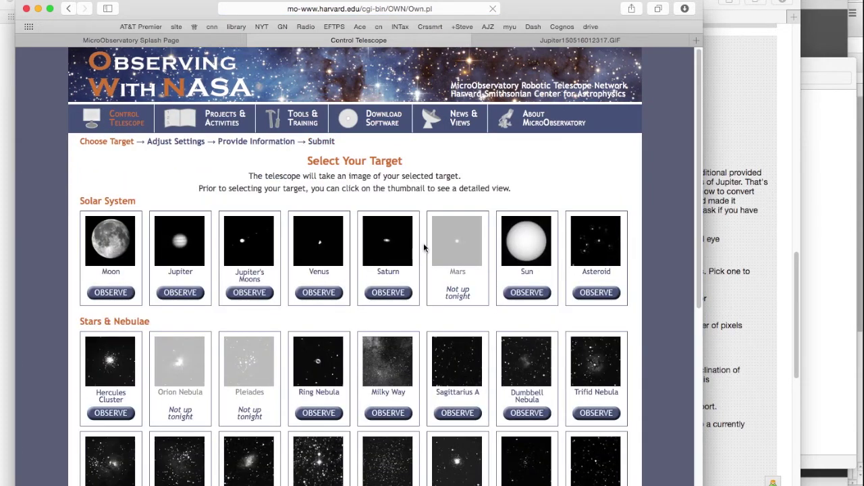
{"action": "scroll", "coordinate": [392, 261], "scroll_direction": "down", "scroll_amount": 3}
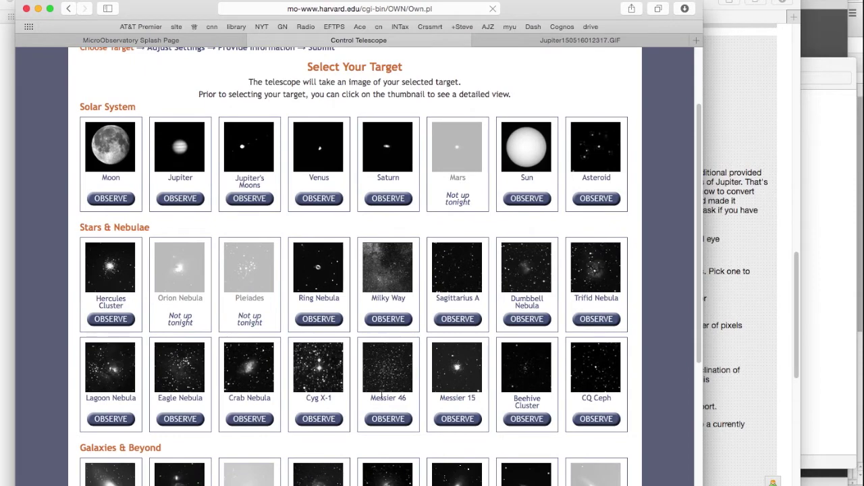
{"action": "scroll", "coordinate": [382, 393], "scroll_direction": "up", "scroll_amount": 3}
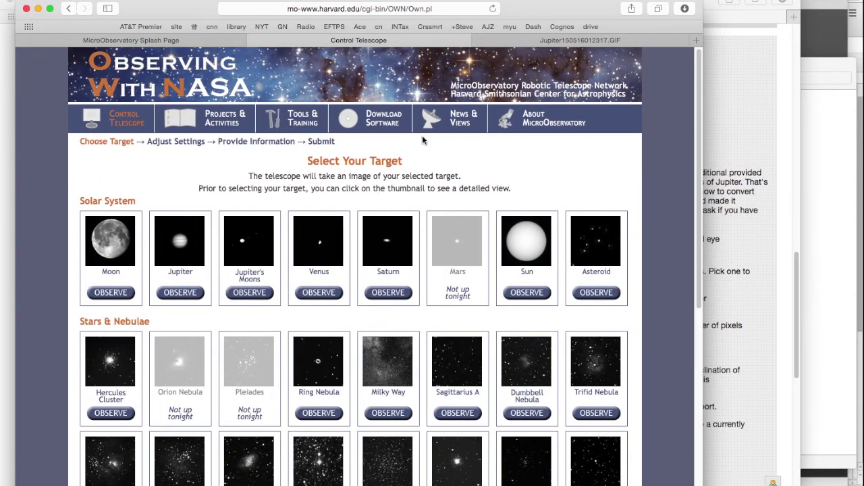
{"action": "left_click", "coordinate": [383, 116]}
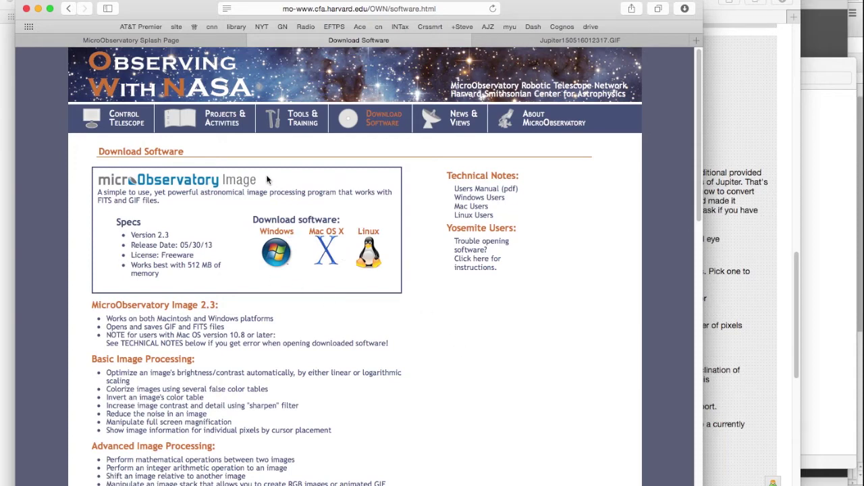
Bring the Sakai Project 2 Jupiter assignment window back to the front.
{"action": "key", "text": "super+Tab"}
{"action": "left_click", "coordinate": [140, 42]}
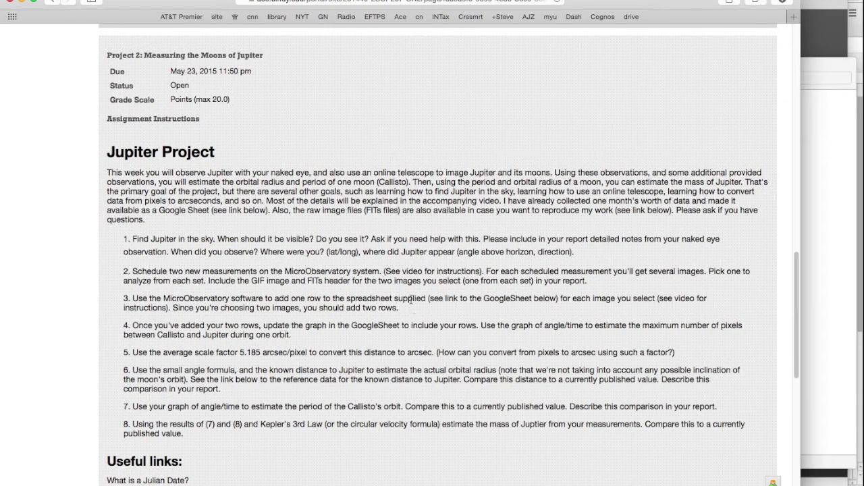
Switch to the Jupiter measurements Google Sheet with its AvgScale 5.1854 and Raw Data chart.
{"action": "key", "text": "super+Tab"}
{"action": "key", "text": "super+Tab"}
{"action": "key", "text": "super+Tab"}
{"action": "key", "text": "super+Tab"}
{"action": "key", "text": "super+Tab"}
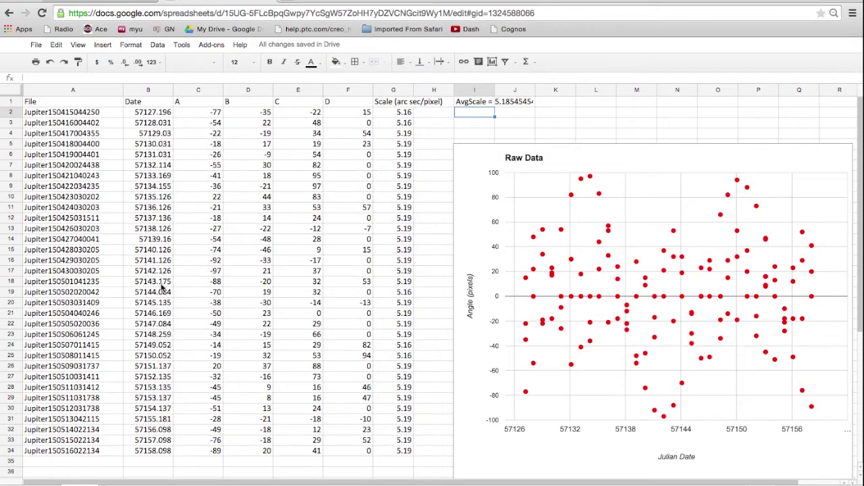
{"action": "left_click", "coordinate": [157, 200]}
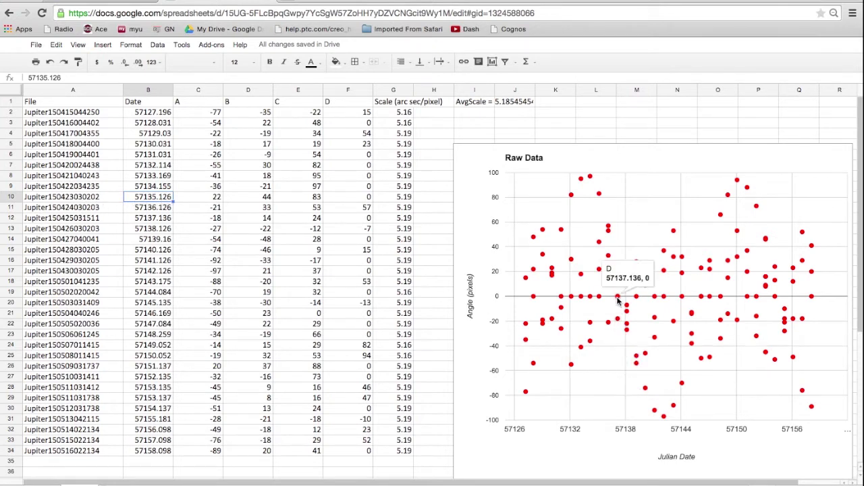
{"action": "mouse_move", "coordinate": [611, 263]}
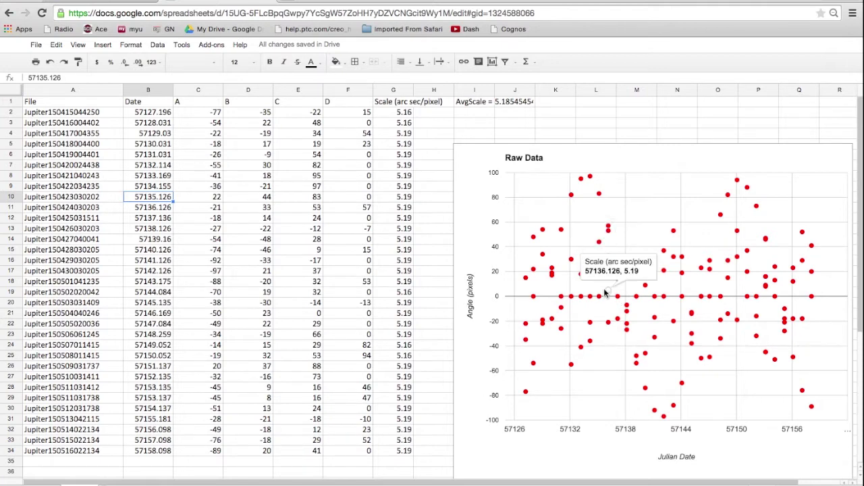
{"action": "mouse_move", "coordinate": [603, 299]}
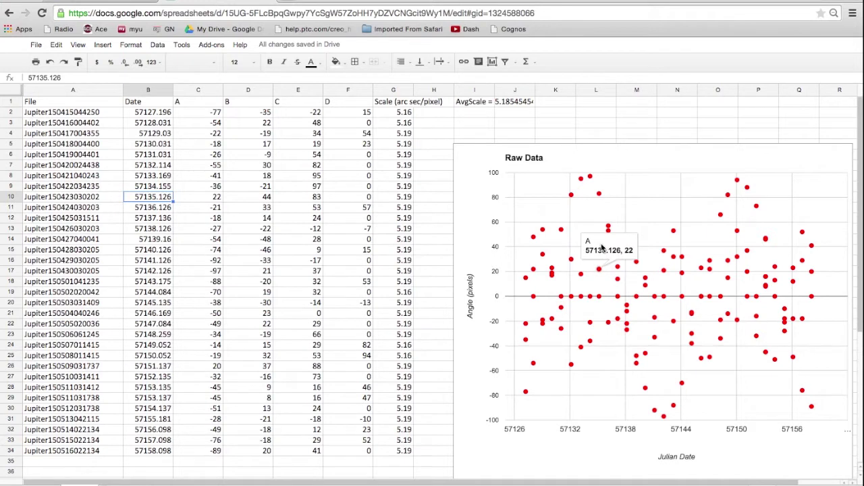
{"action": "mouse_move", "coordinate": [603, 239]}
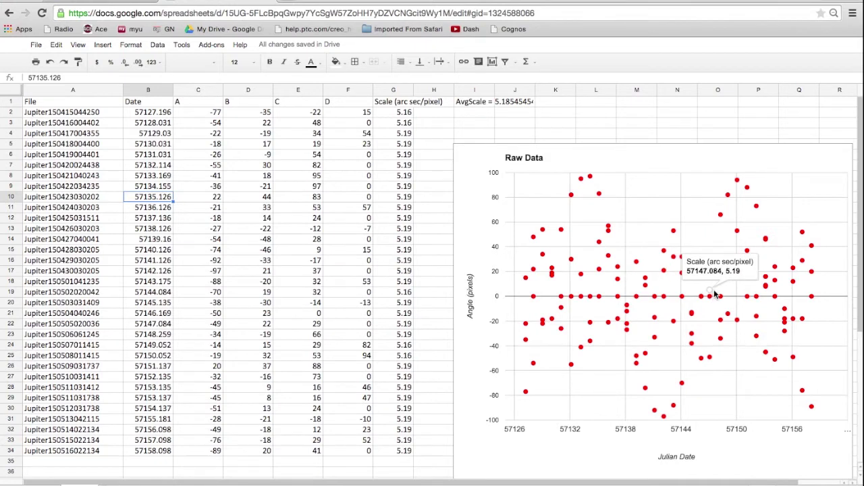
{"action": "mouse_move", "coordinate": [748, 302]}
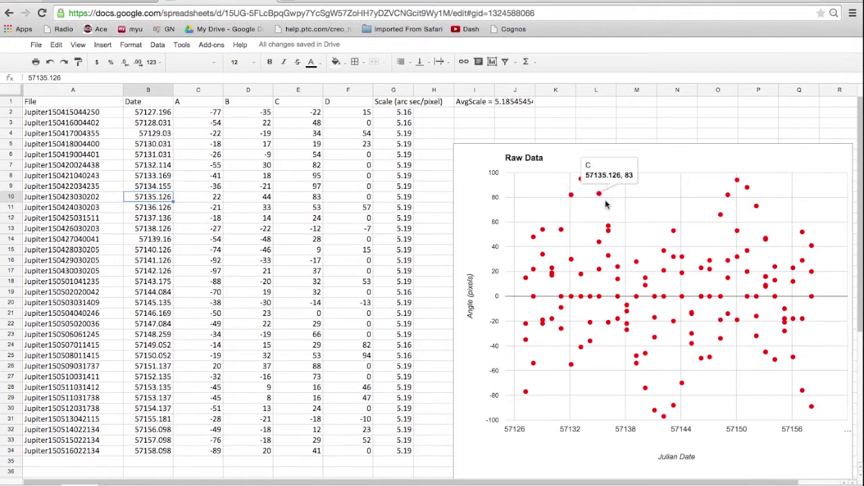
{"action": "mouse_move", "coordinate": [640, 332]}
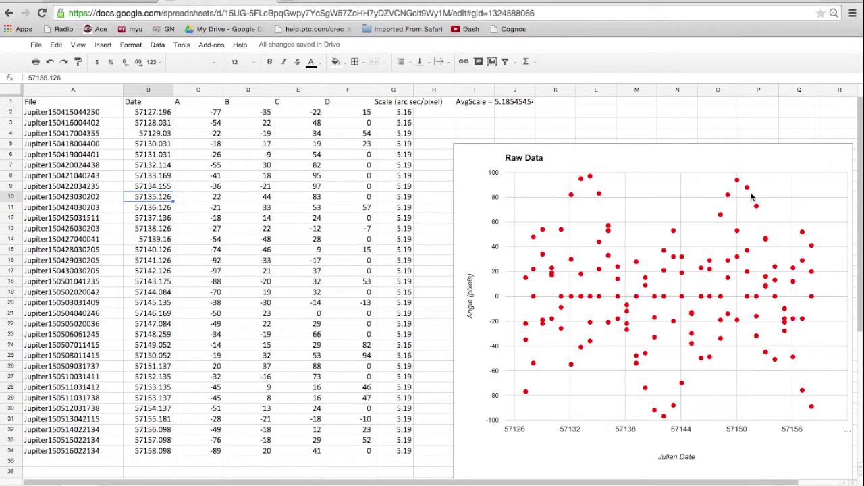
{"action": "mouse_move", "coordinate": [723, 215]}
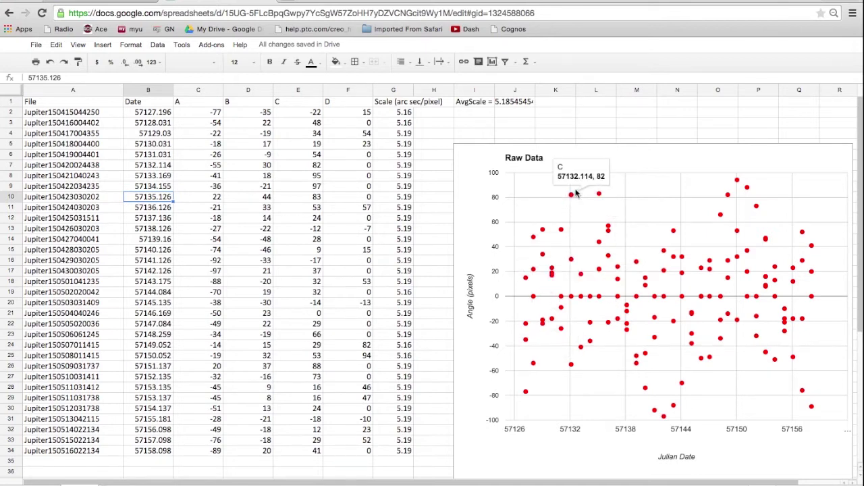
{"action": "mouse_move", "coordinate": [593, 179]}
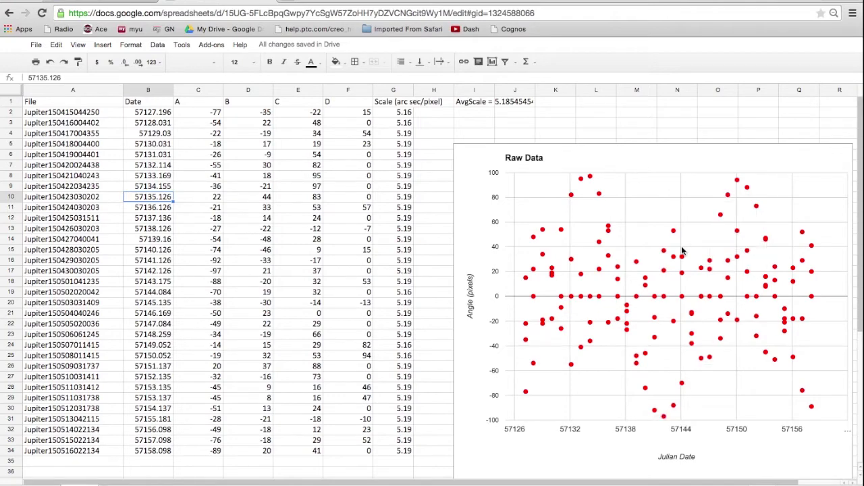
{"action": "key", "text": "super+Tab"}
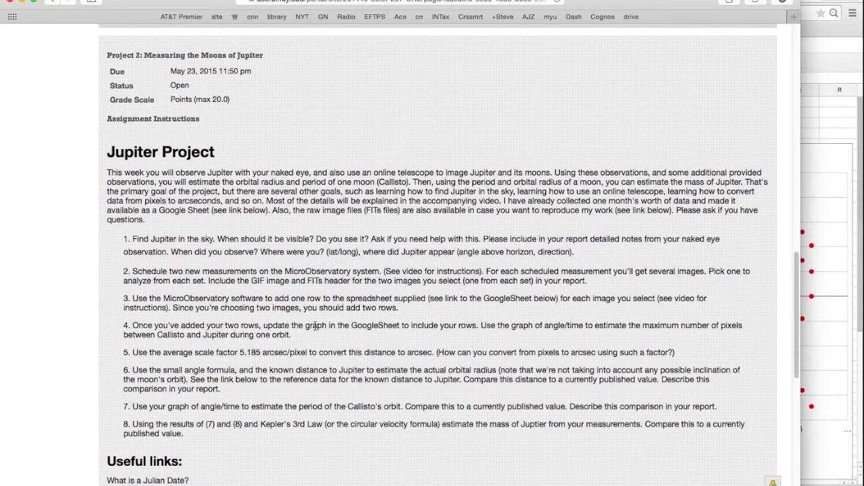
{"action": "scroll", "coordinate": [398, 310], "scroll_direction": "down", "scroll_amount": 1}
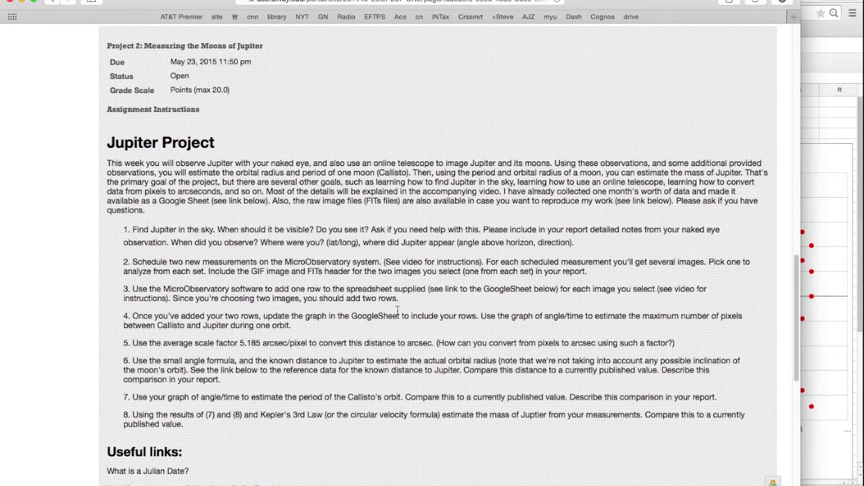
{"action": "key", "text": "super+Tab"}
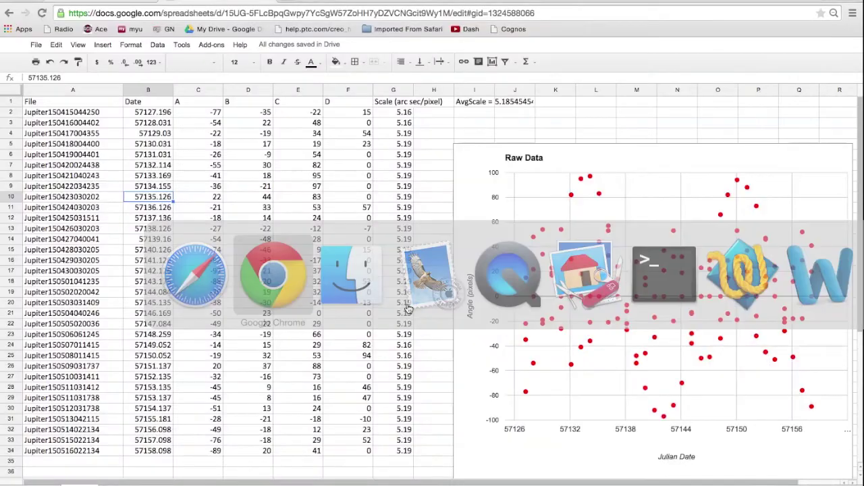
{"action": "left_click", "coordinate": [72, 471]}
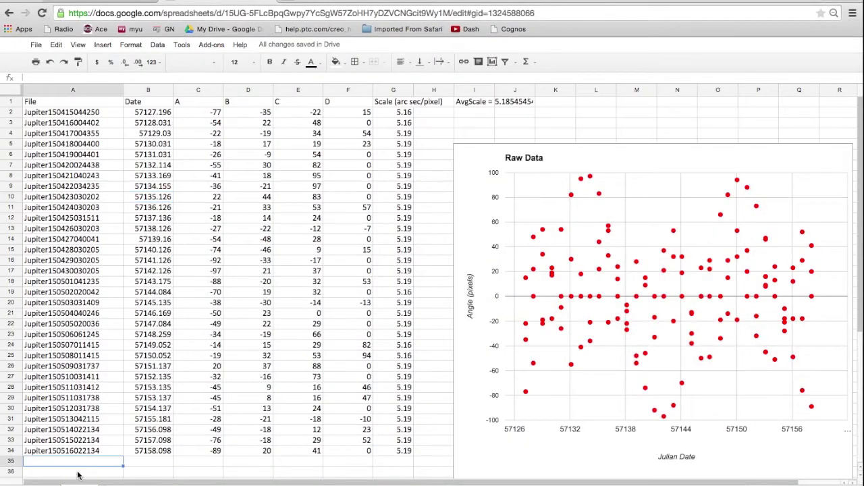
Select empty row 35, then check the Raw Data chart's data range Sheet1!B1:G34 in the chart editor.
{"action": "left_click", "coordinate": [76, 461]}
{"action": "left_click", "coordinate": [707, 154]}
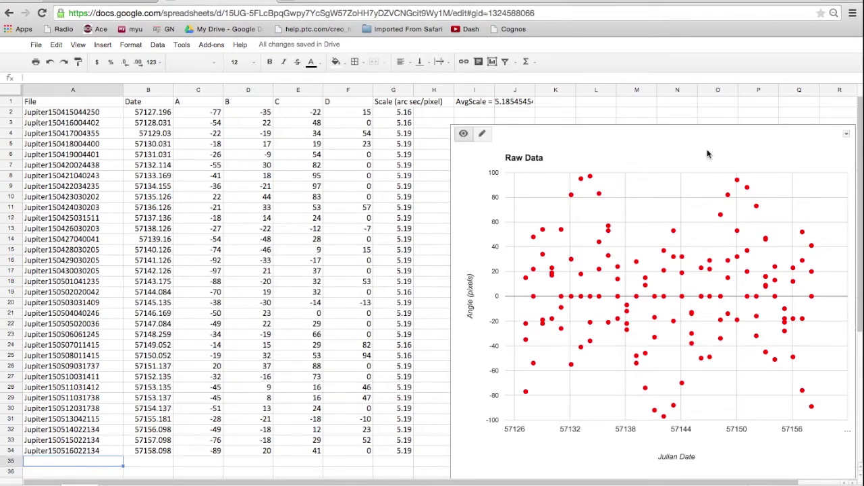
{"action": "left_click", "coordinate": [847, 134]}
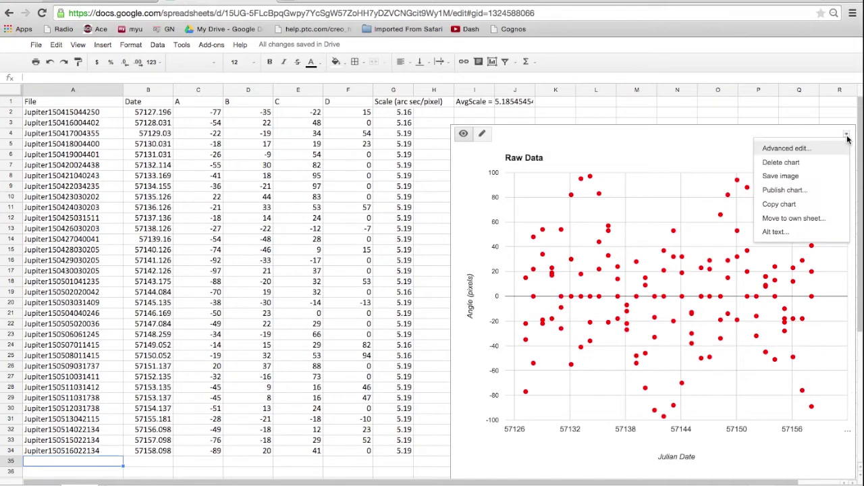
{"action": "left_click", "coordinate": [774, 151]}
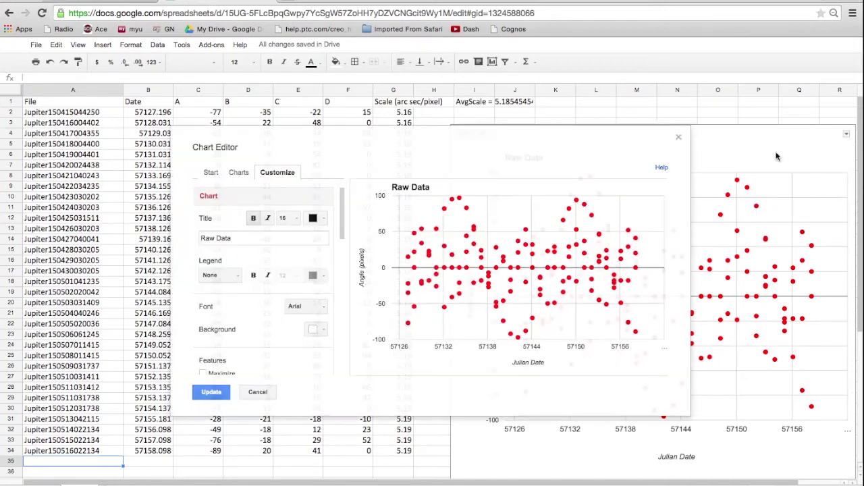
{"action": "left_click", "coordinate": [211, 172]}
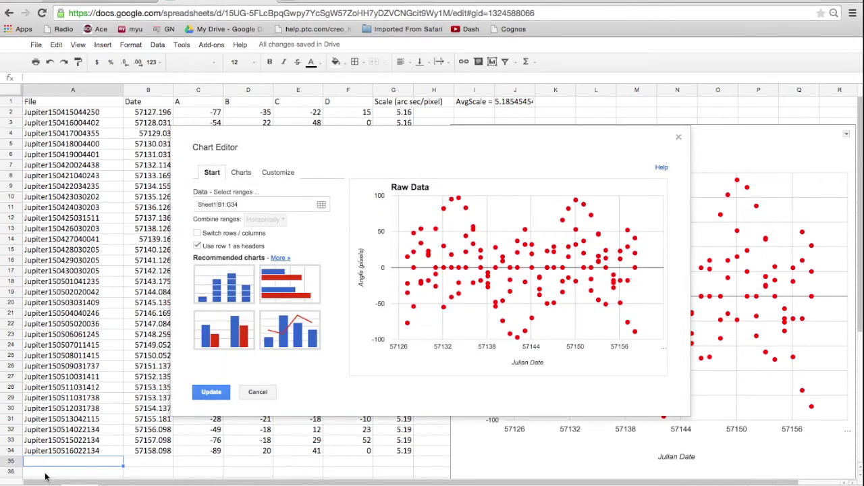
{"action": "left_click", "coordinate": [249, 205]}
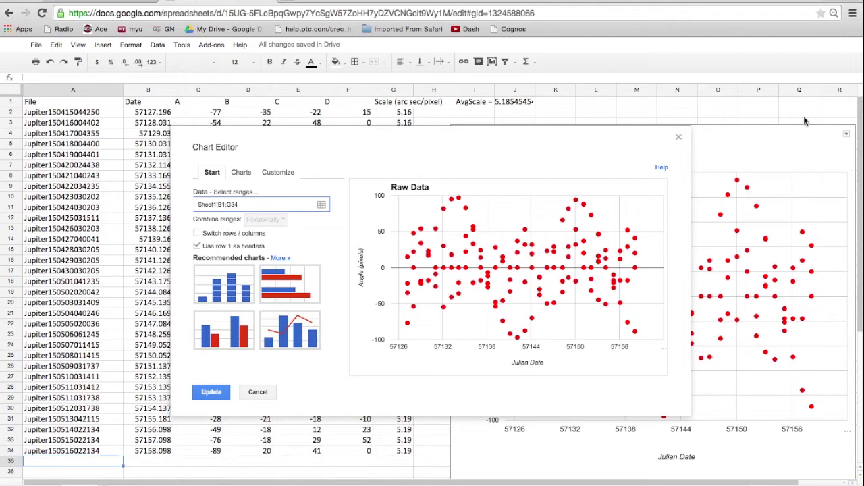
{"action": "left_click", "coordinate": [679, 138]}
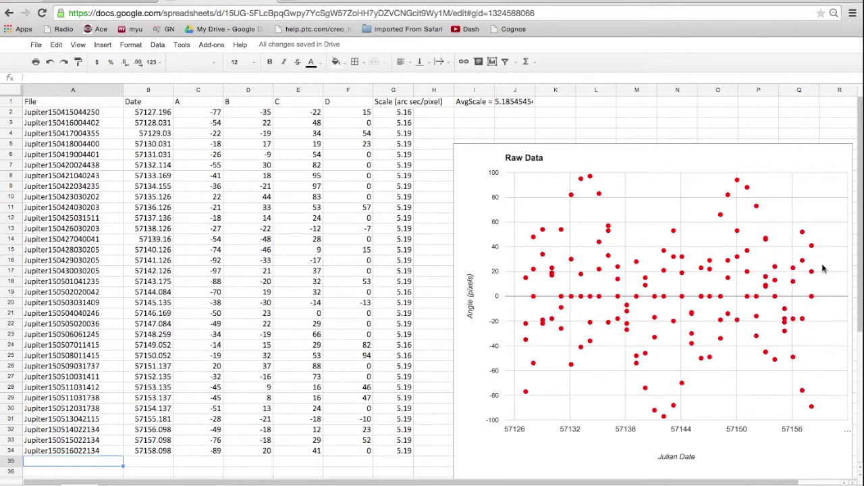
Return to the Jupiter Project assignment instructions in Safari.
{"action": "mouse_move", "coordinate": [766, 290]}
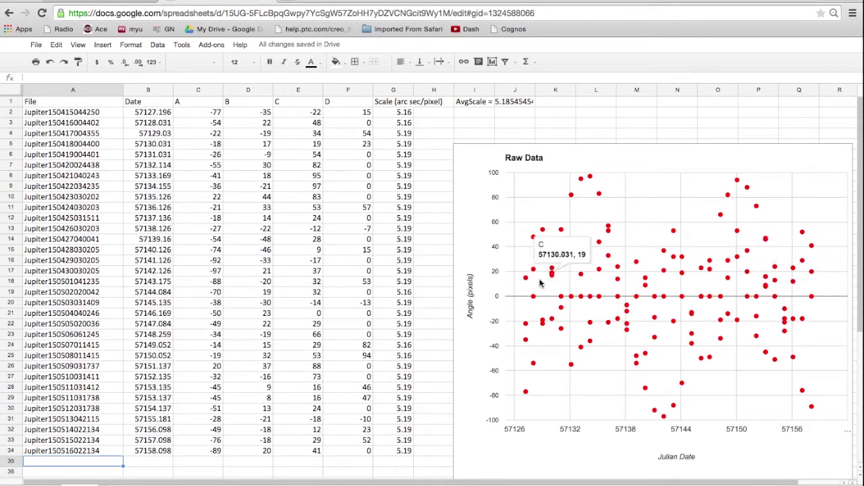
{"action": "mouse_move", "coordinate": [693, 308]}
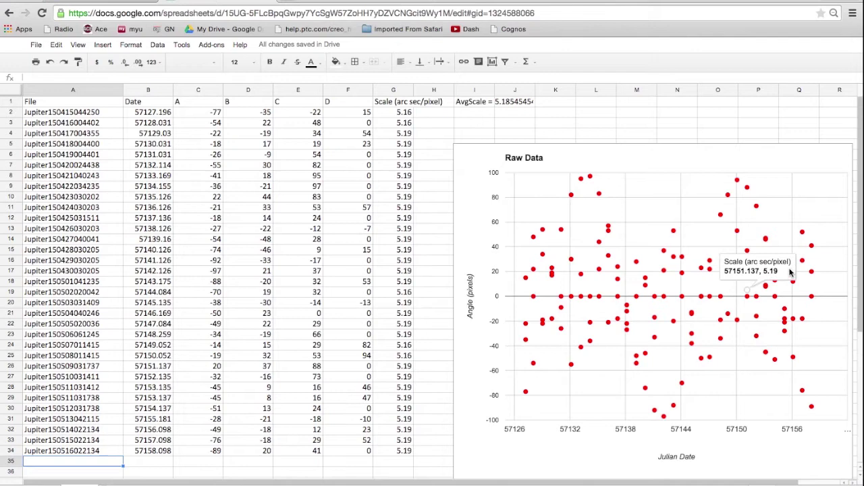
{"action": "mouse_move", "coordinate": [664, 287]}
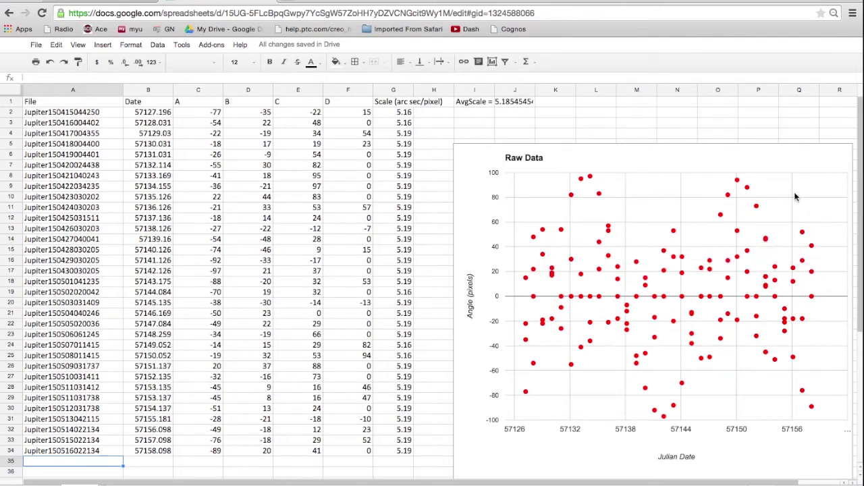
{"action": "key", "text": "super+Tab"}
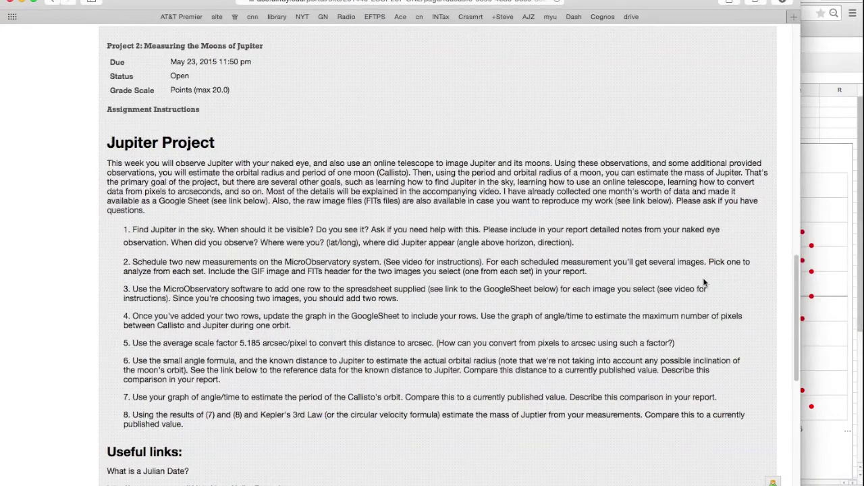
Scroll the instructions, glance back at the spreadsheet, then bring the Jupiter Project page to the front.
{"action": "scroll", "coordinate": [304, 343], "scroll_direction": "down", "scroll_amount": 2}
{"action": "scroll", "coordinate": [304, 343], "scroll_direction": "down", "scroll_amount": 4}
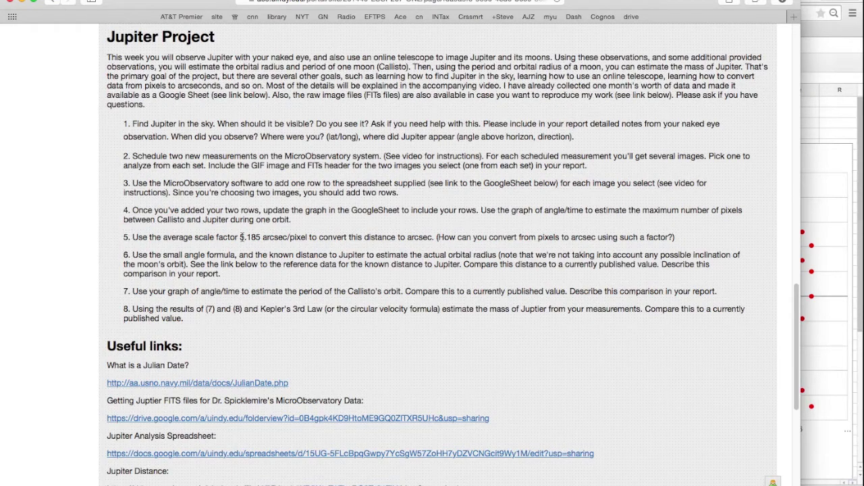
{"action": "key", "text": "super+Tab"}
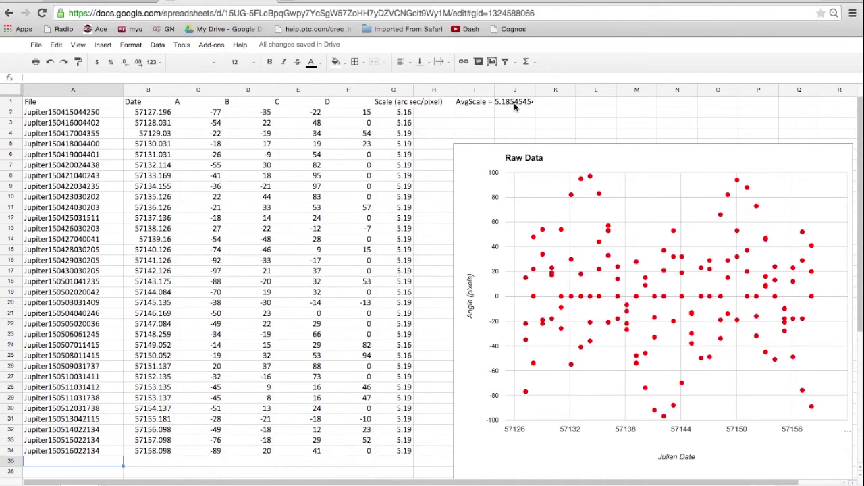
{"action": "key", "text": "super+Tab"}
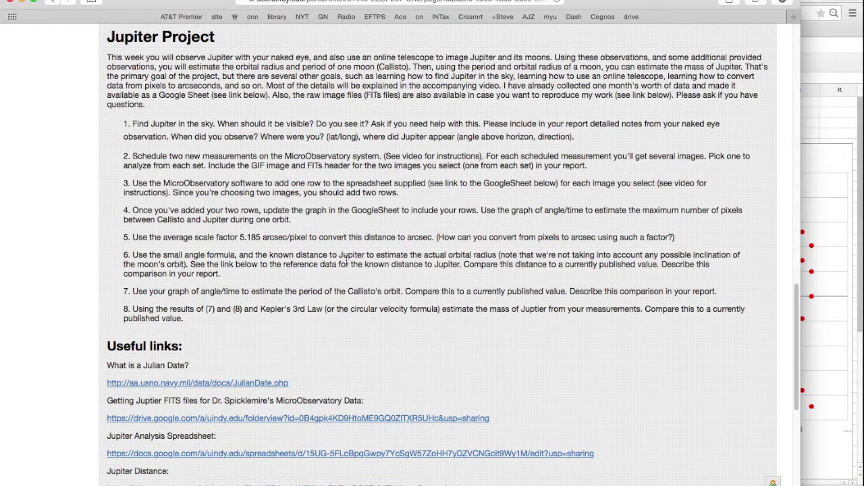
{"action": "key", "text": "super+Tab"}
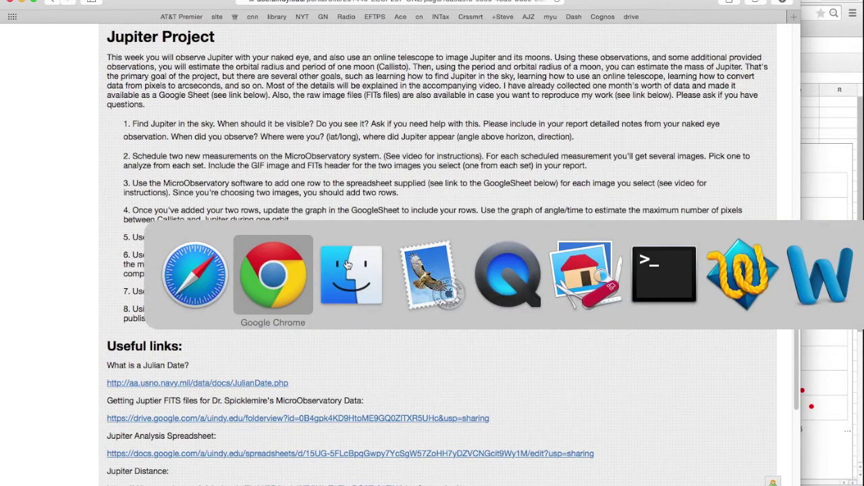
{"action": "key", "text": "super+Tab"}
{"action": "key", "text": "super+Tab"}
{"action": "key", "text": "super+Tab"}
{"action": "key", "text": "super+Tab"}
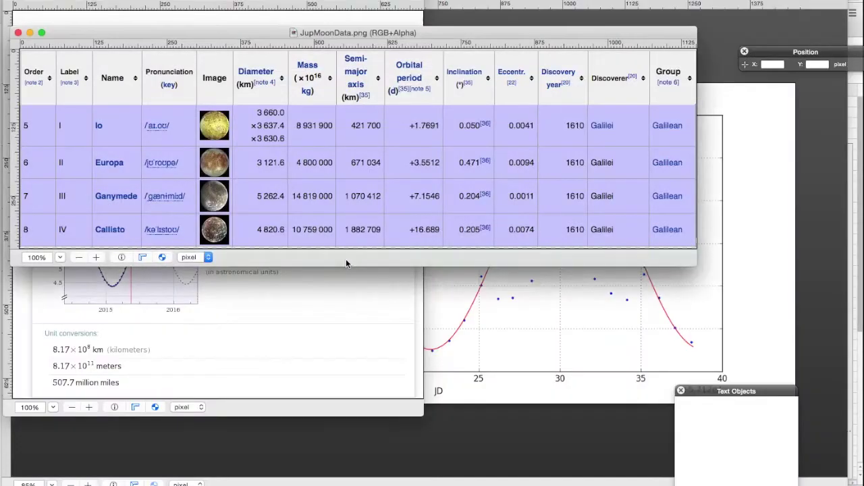
{"action": "left_click", "coordinate": [316, 333]}
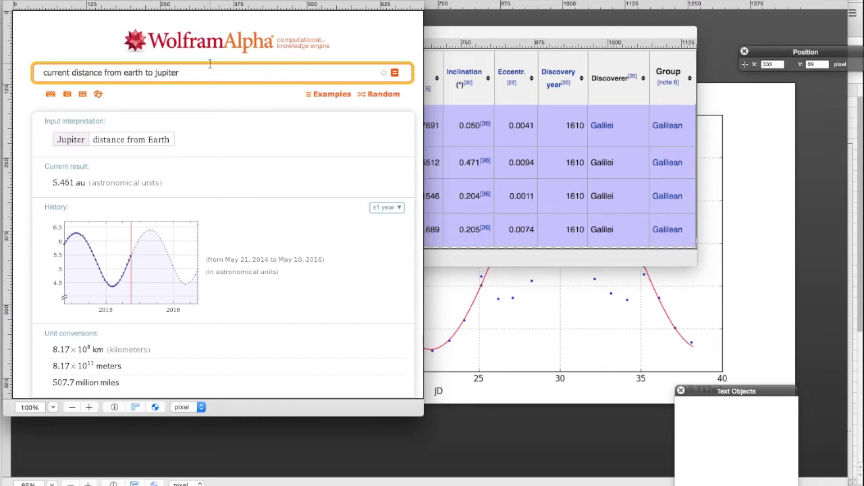
{"action": "key", "text": "super+Tab"}
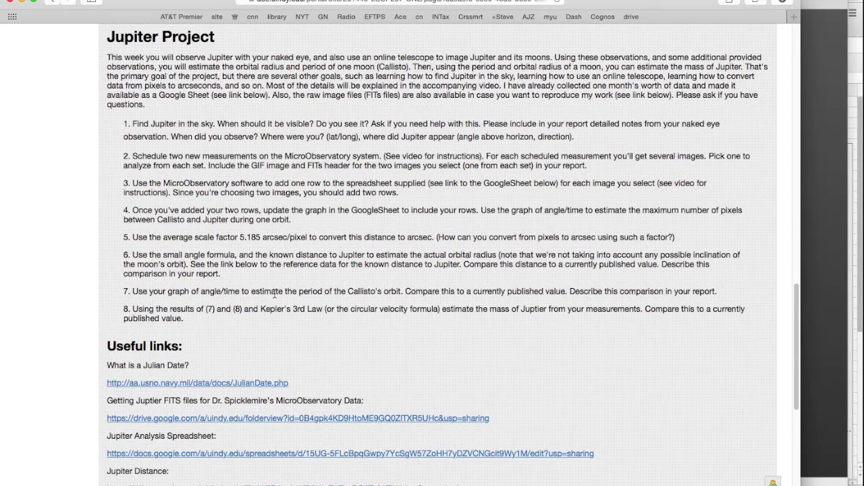
Flip between the instructions and spreadsheet, ending on the Raw Data chart's plotted points.
{"action": "key", "text": "super+Tab"}
{"action": "key", "text": "super+Tab"}
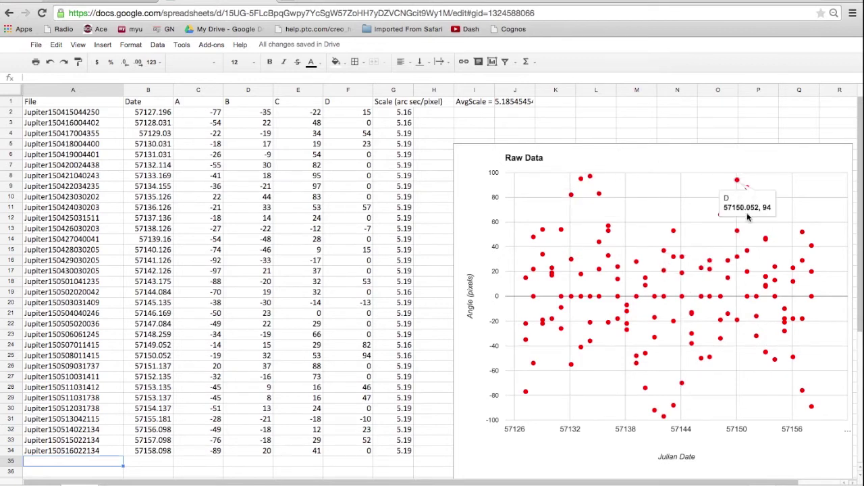
{"action": "key", "text": "super+Tab"}
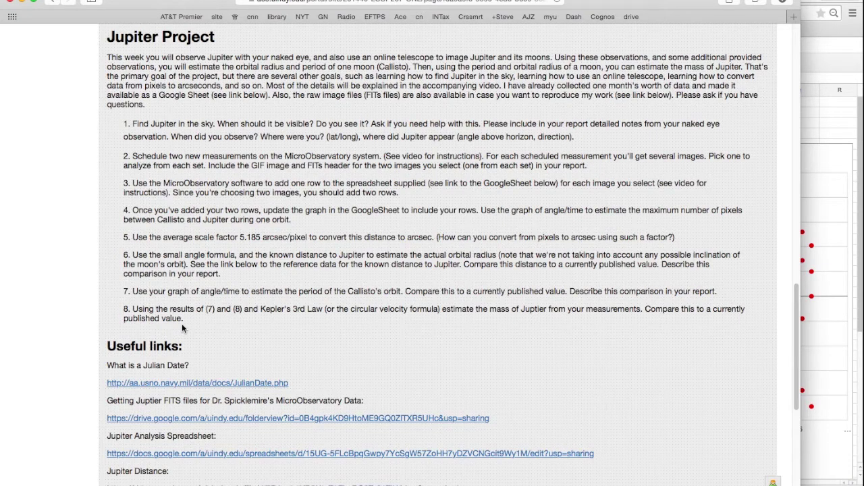
{"action": "key", "text": "super+Tab"}
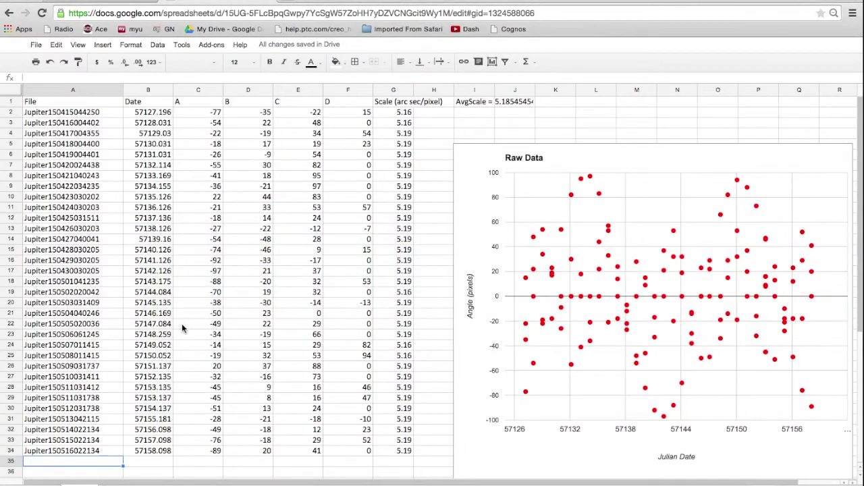
{"action": "mouse_move", "coordinate": [680, 290]}
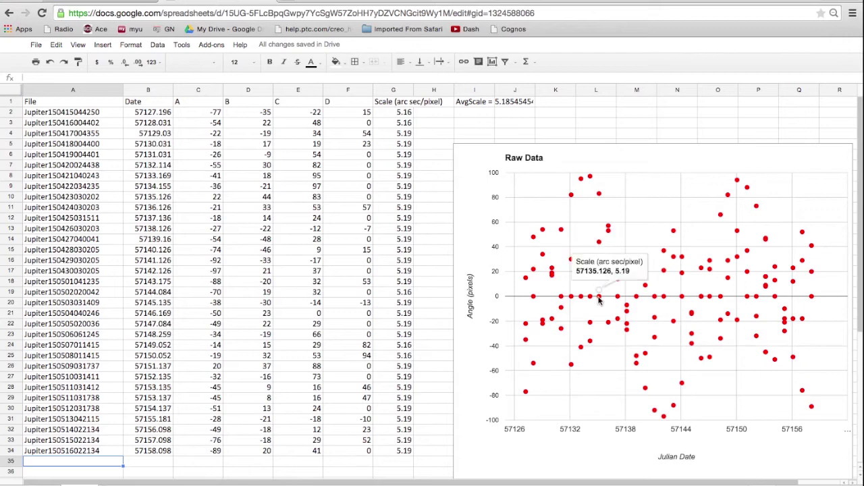
{"action": "mouse_move", "coordinate": [626, 289]}
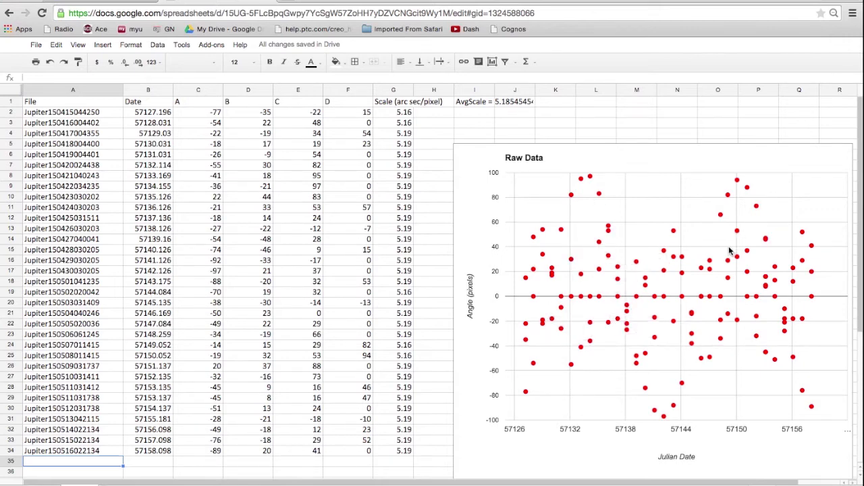
{"action": "mouse_move", "coordinate": [672, 235]}
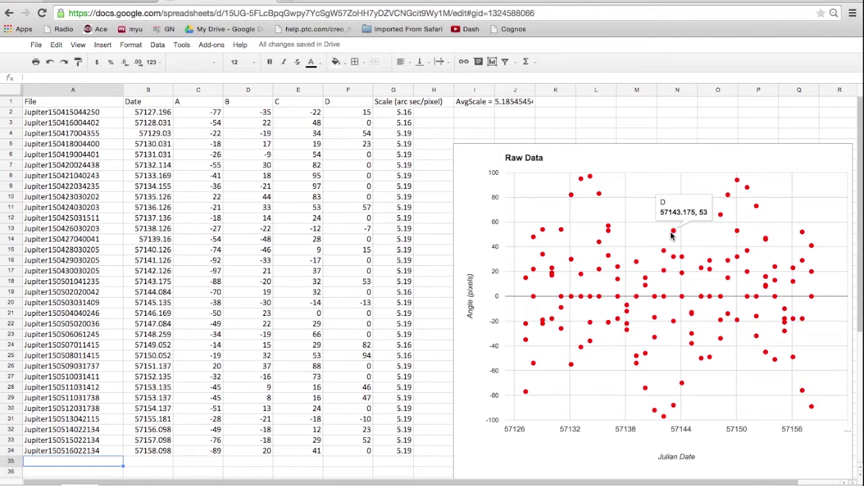
{"action": "key", "text": "super+Tab"}
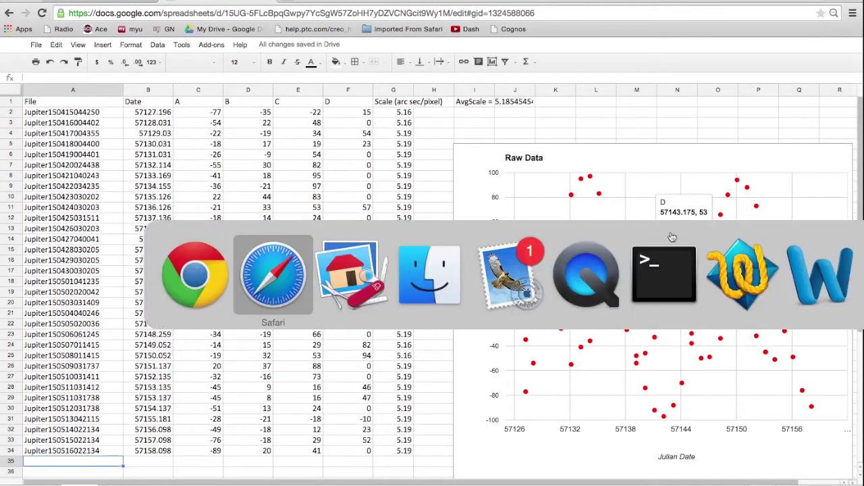
{"action": "scroll", "coordinate": [670, 231], "scroll_direction": "down", "scroll_amount": 3}
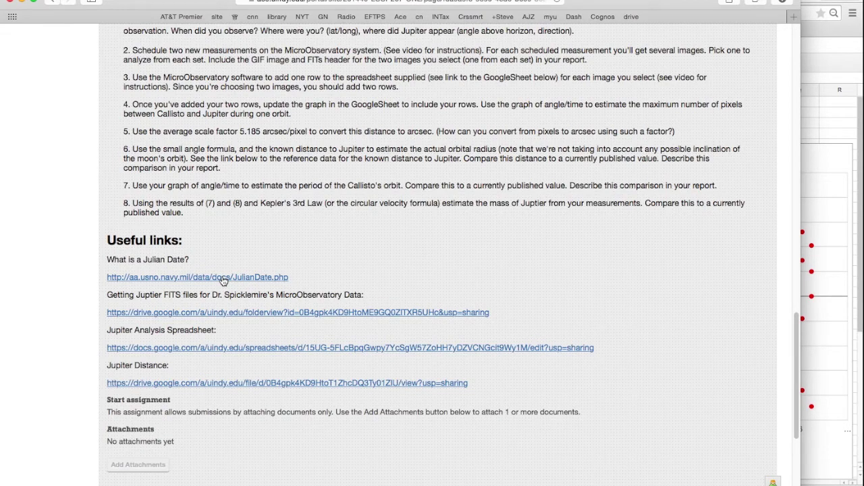
{"action": "key", "text": "super+Tab"}
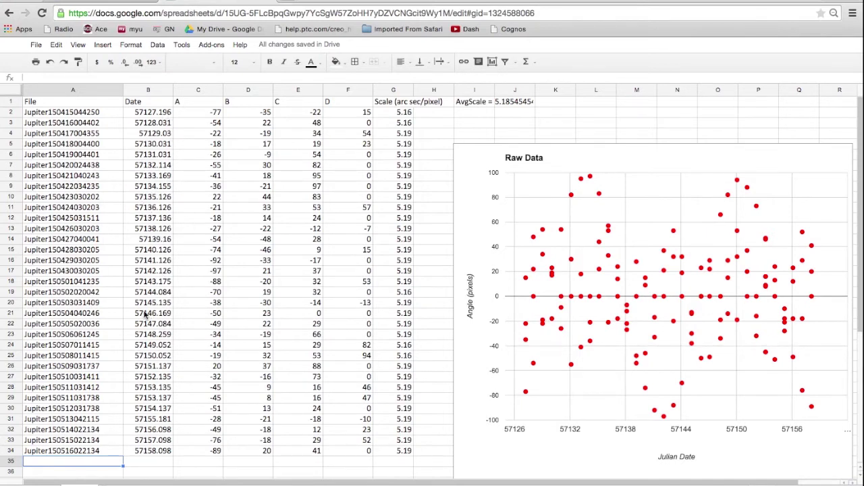
Bring the Jupiter Project page, with its Jupiter Analysis Spreadsheet link, back in front.
{"action": "key", "text": "super+Tab"}
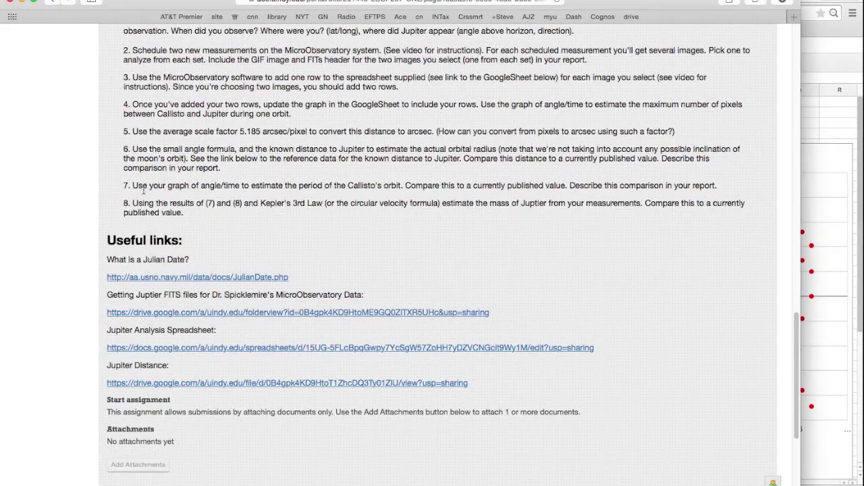
Cycle through the Safari windows, then show GraphicConverter's Fit for orbit of Callisto plot.
{"action": "scroll", "coordinate": [287, 194], "scroll_direction": "up", "scroll_amount": 5}
{"action": "scroll", "coordinate": [288, 195], "scroll_direction": "up", "scroll_amount": 1}
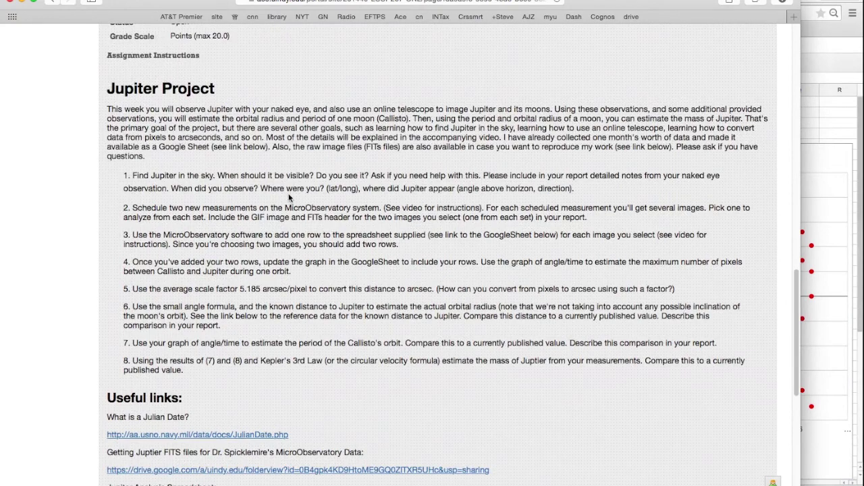
{"action": "key", "text": "super+grave"}
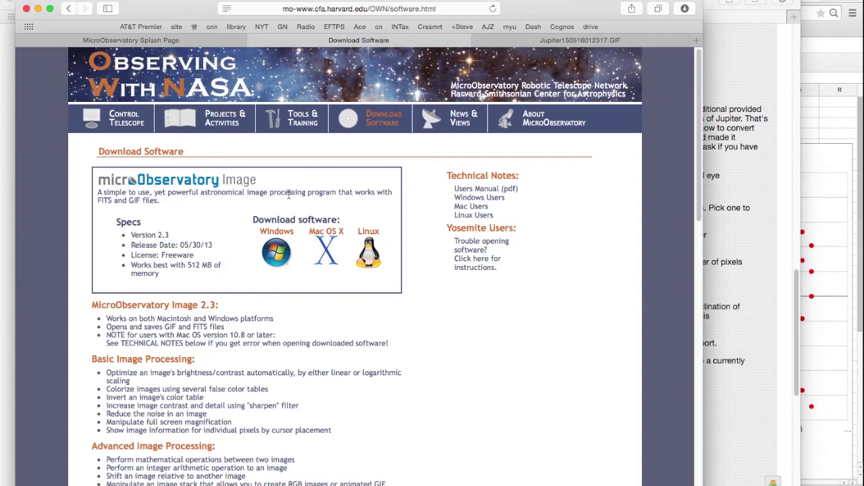
{"action": "key", "text": "super+grave"}
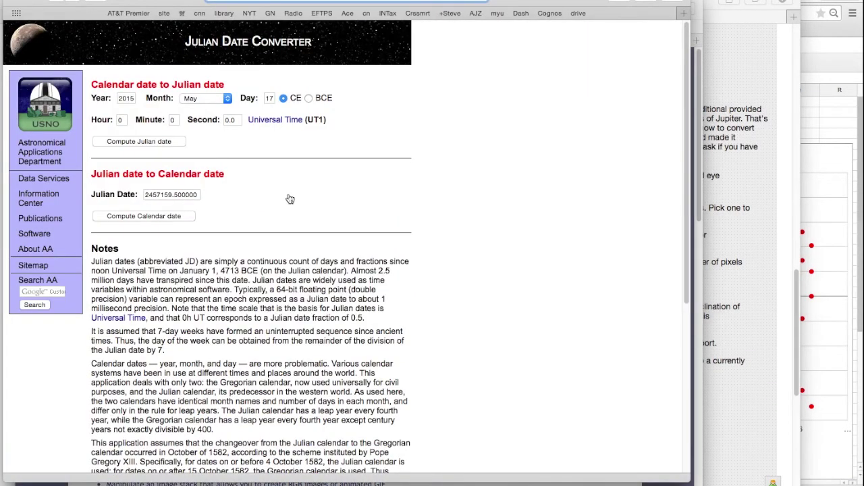
{"action": "key", "text": "super+Tab"}
{"action": "key", "text": "Tab"}
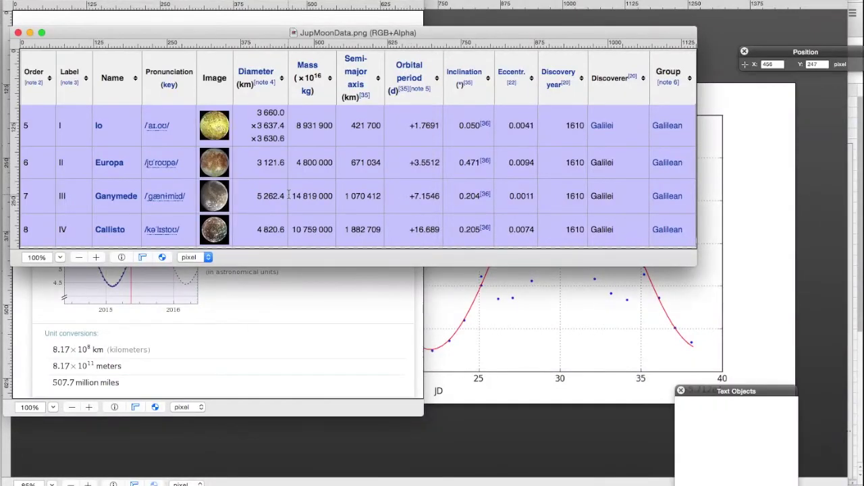
{"action": "key", "text": "super+grave"}
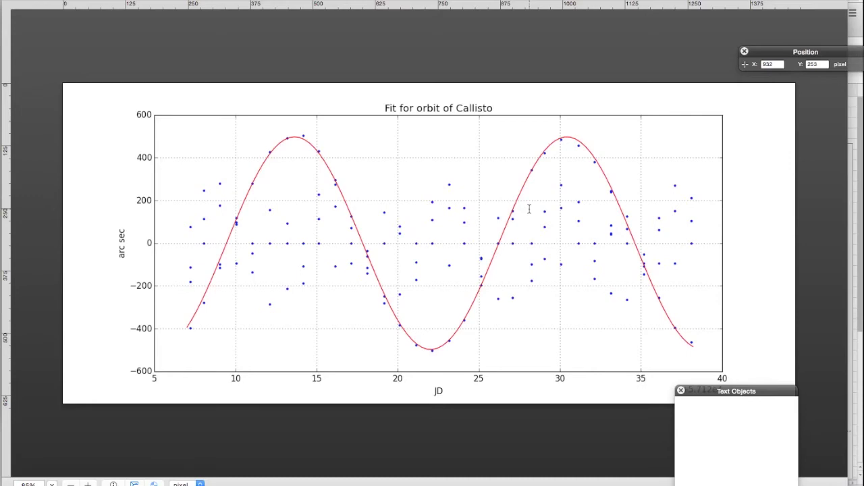
Switch to the Julian Date Converter showing May 17, 2015 as Julian Date 2457159.5.
{"action": "key", "text": "super+Tab"}
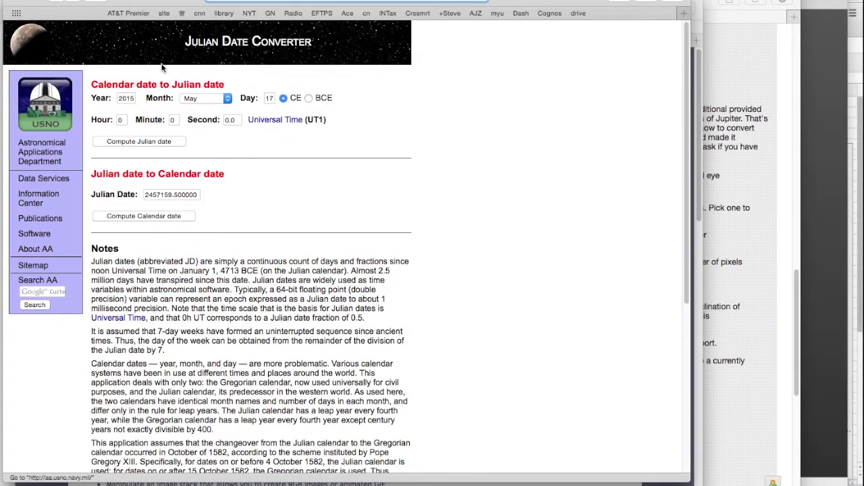
Bring the Jupiter Project page forward in Safari, then return to the Jupiter spreadsheet.
{"action": "key", "text": "super+Tab"}
{"action": "key", "text": "super+Tab"}
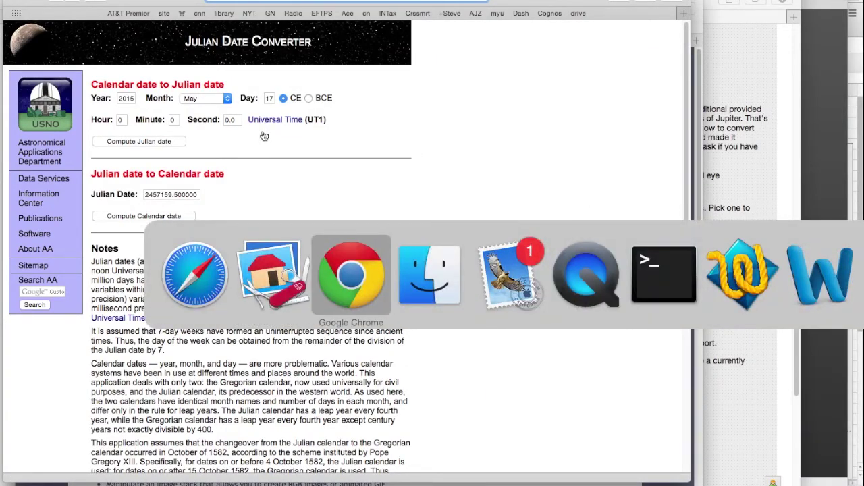
{"action": "key", "text": "super+shift+Tab"}
{"action": "key", "text": "super+Tab"}
{"action": "key", "text": "super+grave"}
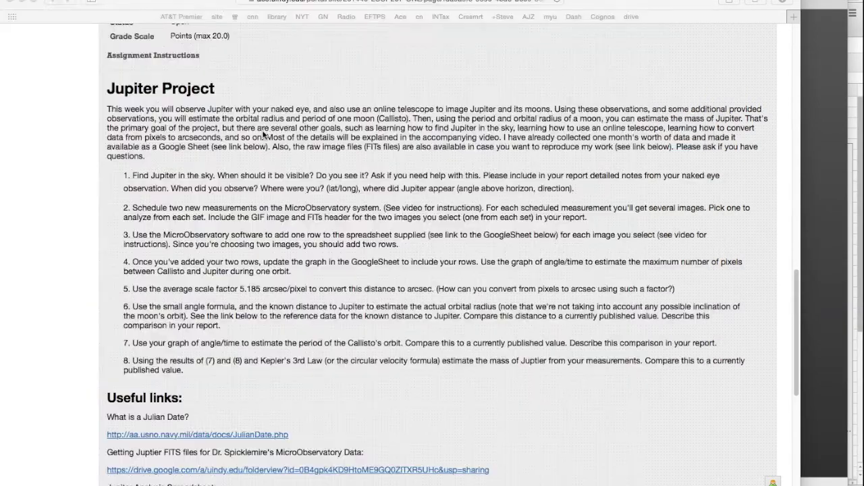
{"action": "scroll", "coordinate": [263, 134], "scroll_direction": "down", "scroll_amount": 8}
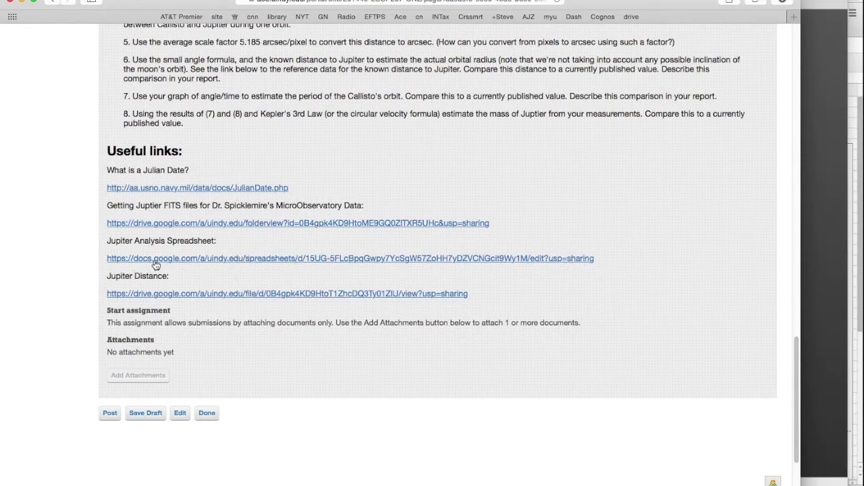
{"action": "key", "text": "super+Tab"}
{"action": "key", "text": "super+Tab"}
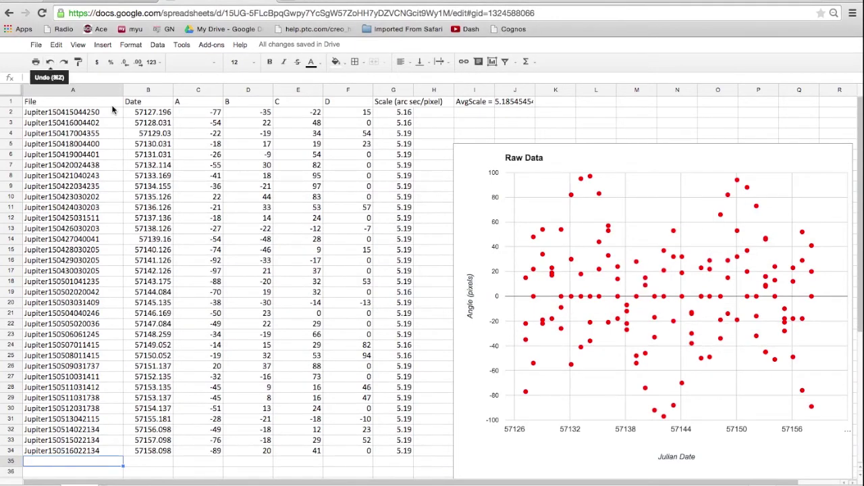
Look at the spreadsheet's download options, then show the assignment's Useful links section in Safari.
{"action": "left_click", "coordinate": [38, 45]}
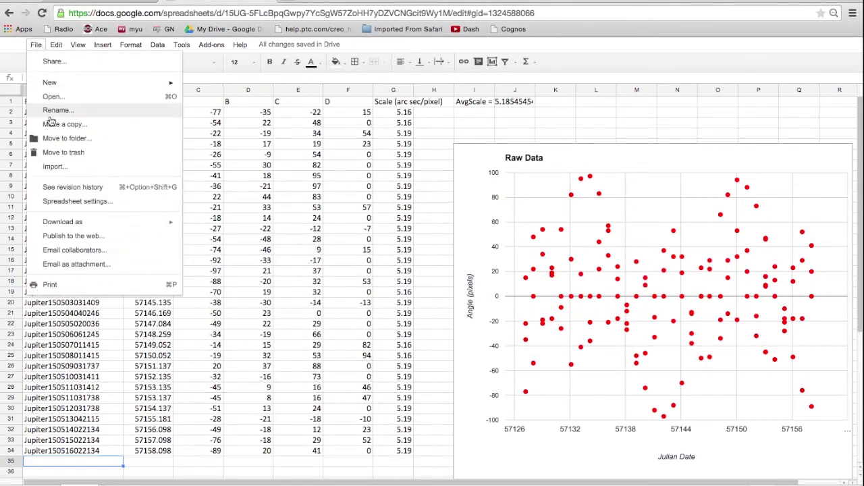
{"action": "mouse_move", "coordinate": [70, 225]}
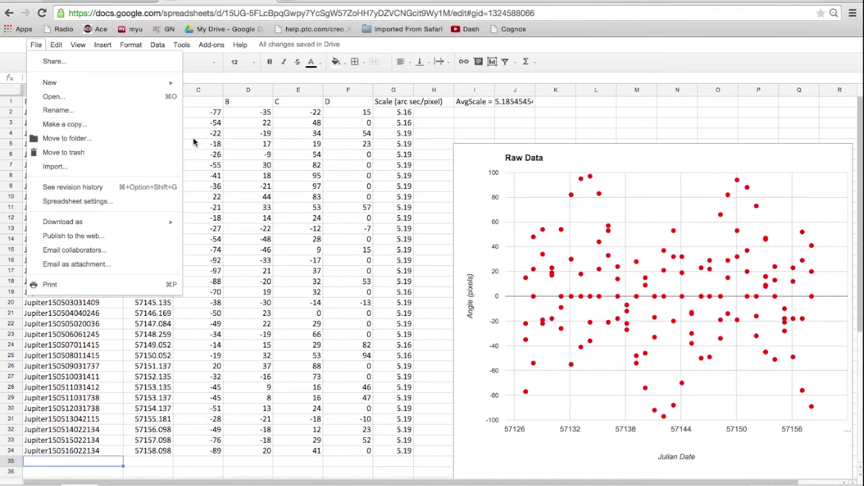
{"action": "key", "text": "super+Tab"}
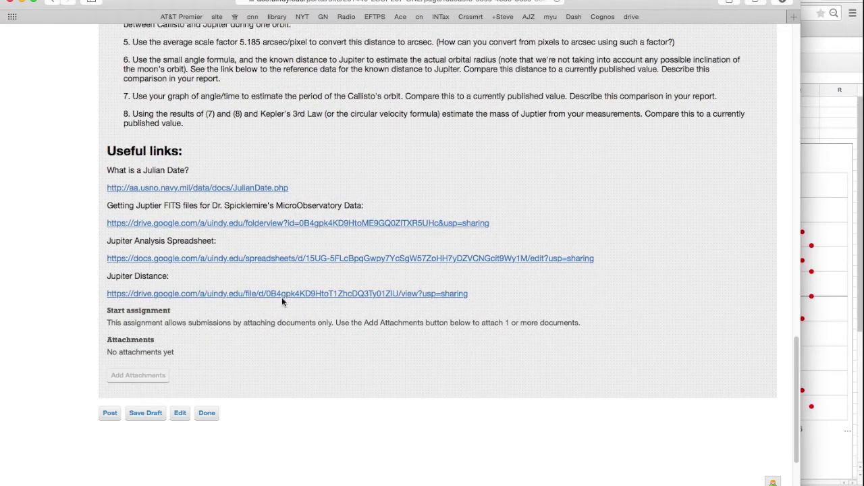
Review the Callisto fit, moon data table and WolframAlpha distance images, then switch to jupData.xlsx.
{"action": "key", "text": "super+Tab"}
{"action": "key", "text": "super+Tab"}
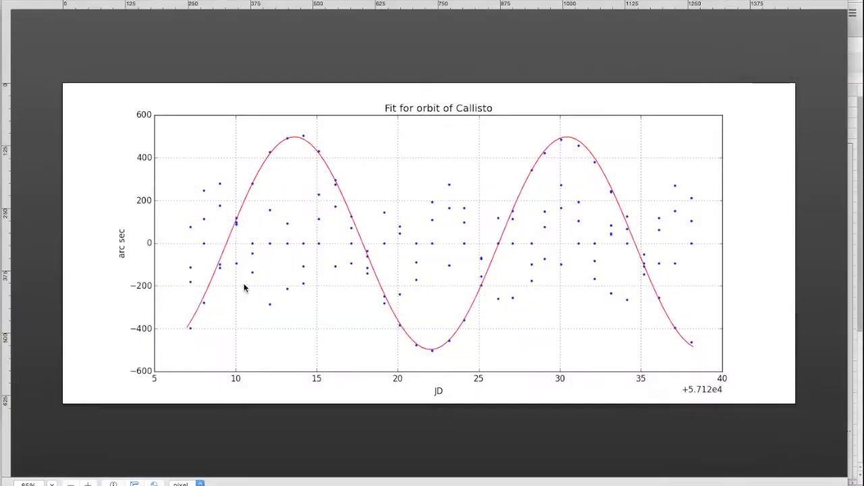
{"action": "key", "text": "super+grave"}
{"action": "key", "text": "super+grave"}
{"action": "key", "text": "super+grave"}
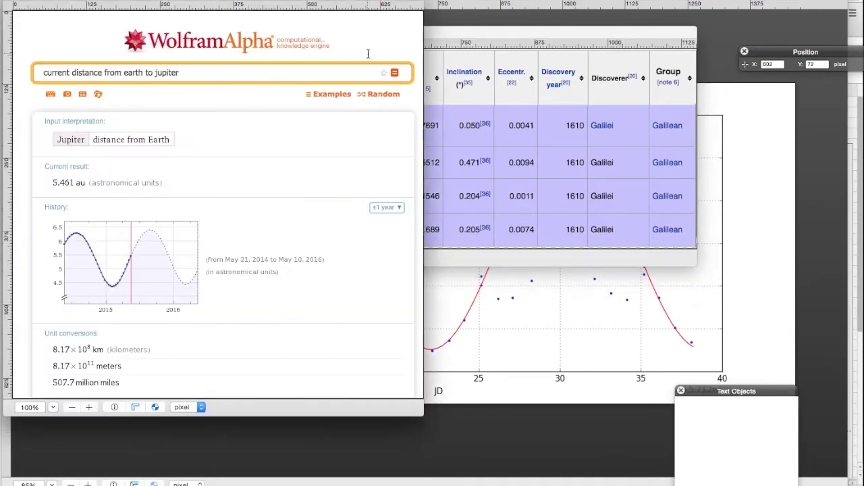
{"action": "left_click", "coordinate": [521, 34]}
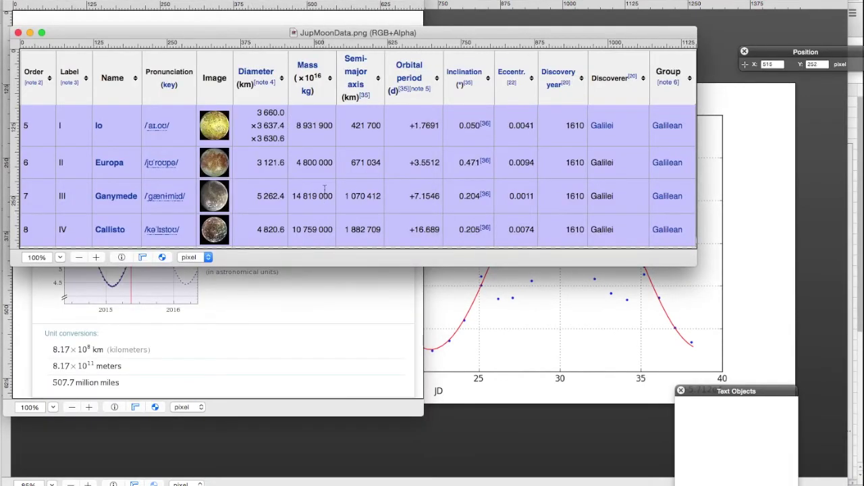
{"action": "left_click", "coordinate": [113, 2]}
{"action": "key", "text": "super+Tab"}
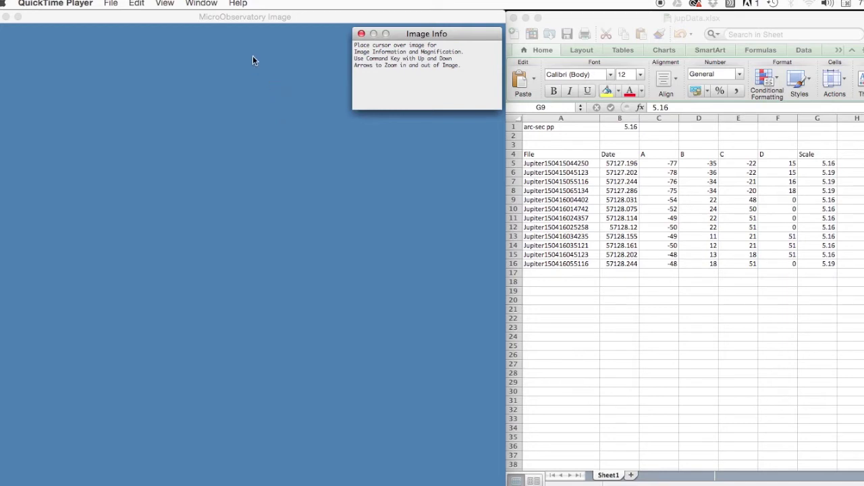
Bring MicroObservatory Image to the front and begin opening an image from disk.
{"action": "left_click", "coordinate": [230, 17]}
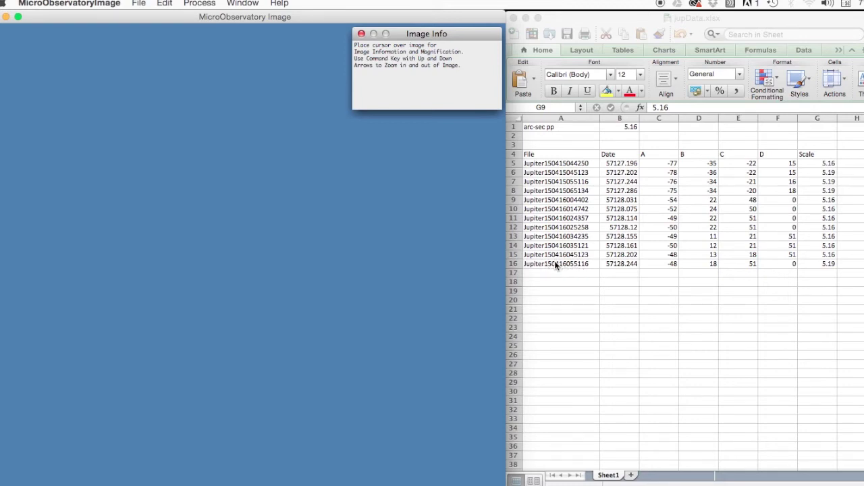
{"action": "left_click", "coordinate": [139, 3]}
Move the file chooser aside and open Jupiter150417004355.FITS from the fitsfiles list.
{"action": "left_click", "coordinate": [145, 19]}
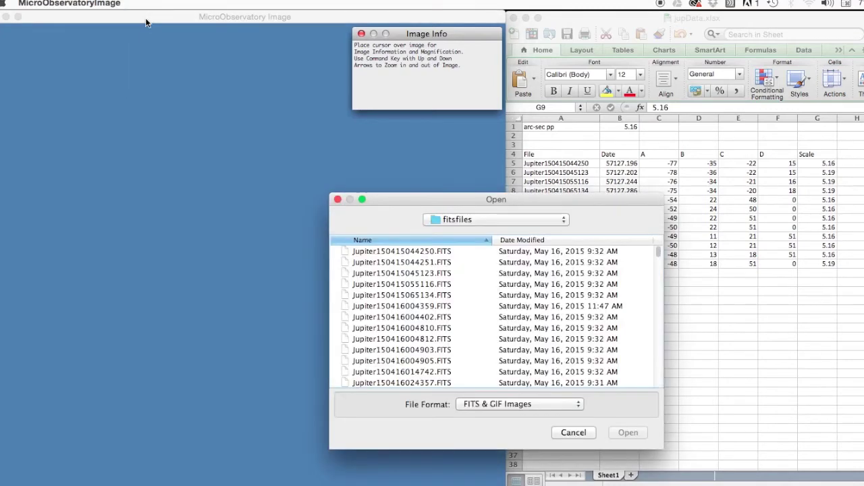
{"action": "left_click_drag", "start_coordinate": [531, 202], "coordinate": [289, 130]}
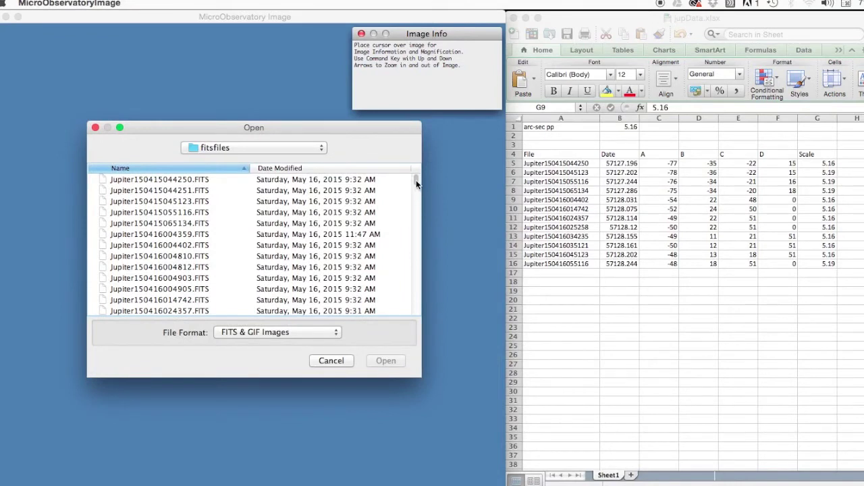
{"action": "left_click_drag", "start_coordinate": [416, 180], "coordinate": [417, 188]}
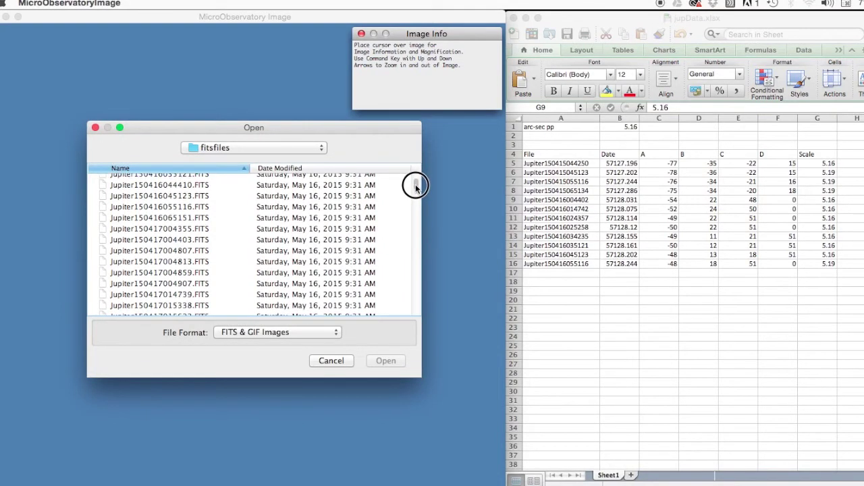
{"action": "left_click", "coordinate": [179, 209]}
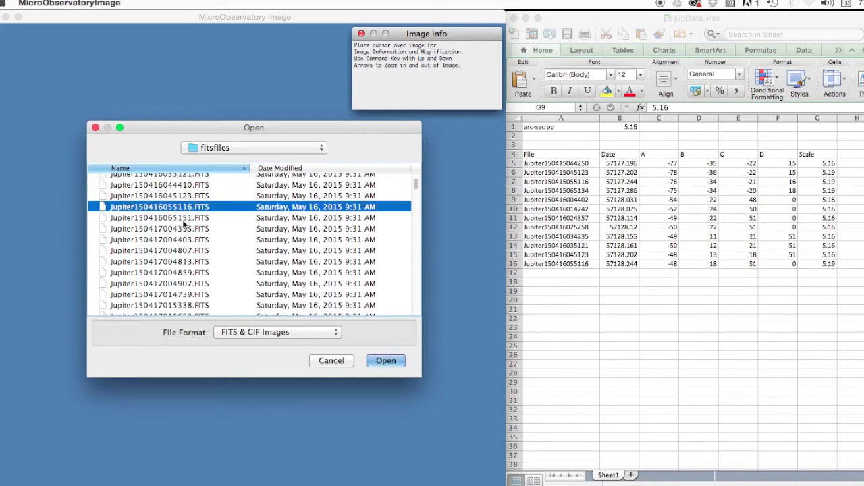
{"action": "left_click", "coordinate": [183, 219]}
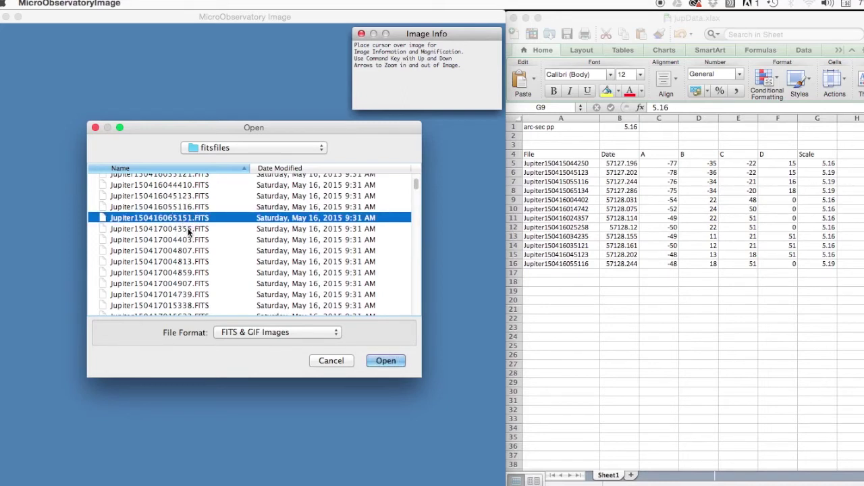
{"action": "left_click", "coordinate": [177, 228]}
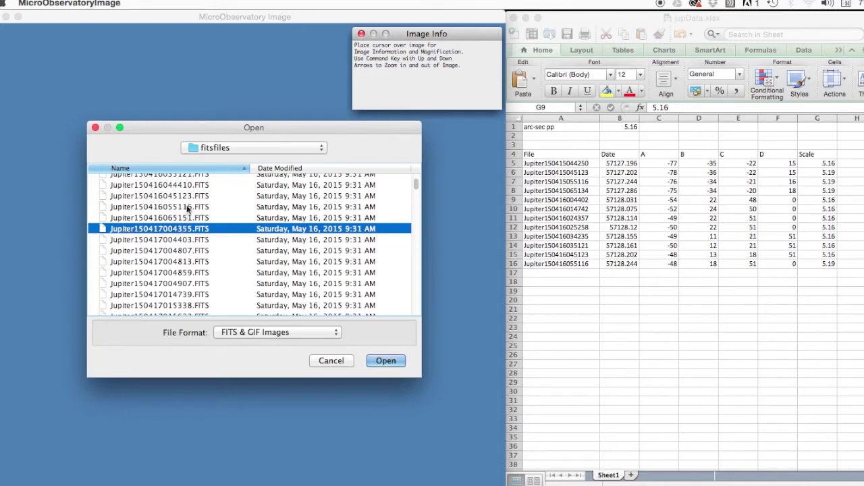
{"action": "double_click", "coordinate": [123, 225]}
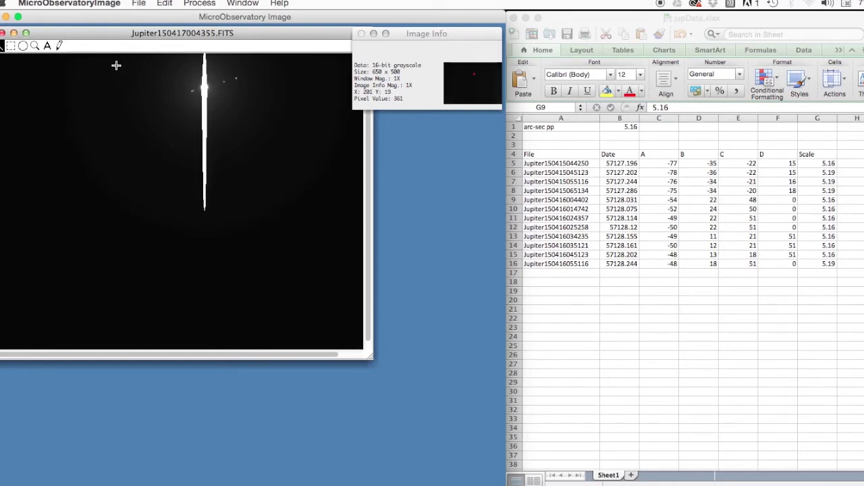
{"action": "left_click", "coordinate": [242, 4]}
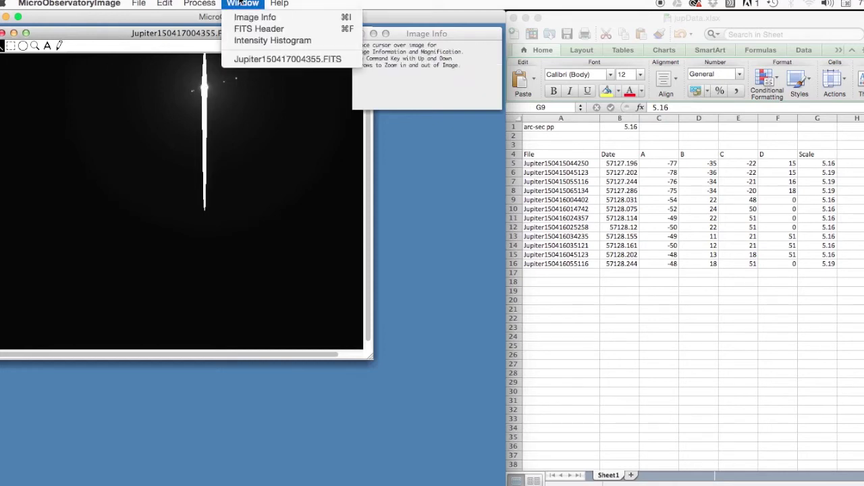
{"action": "left_click", "coordinate": [243, 29]}
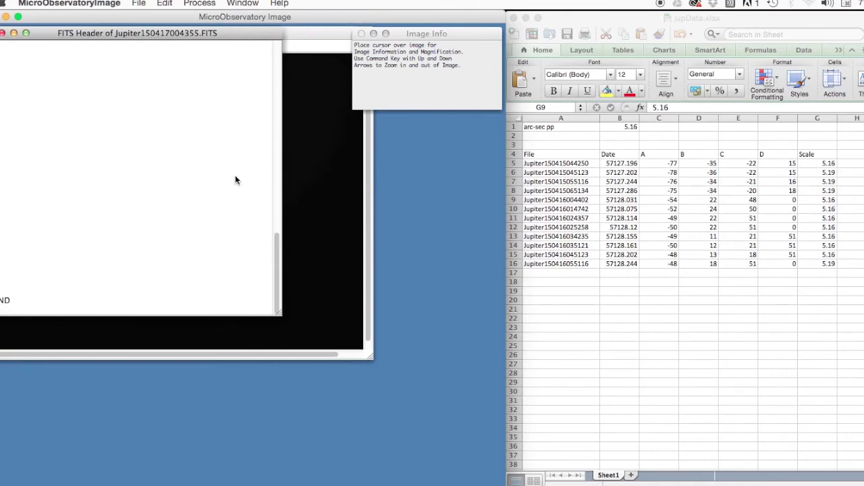
{"action": "left_click_drag", "start_coordinate": [277, 278], "coordinate": [270, 139]}
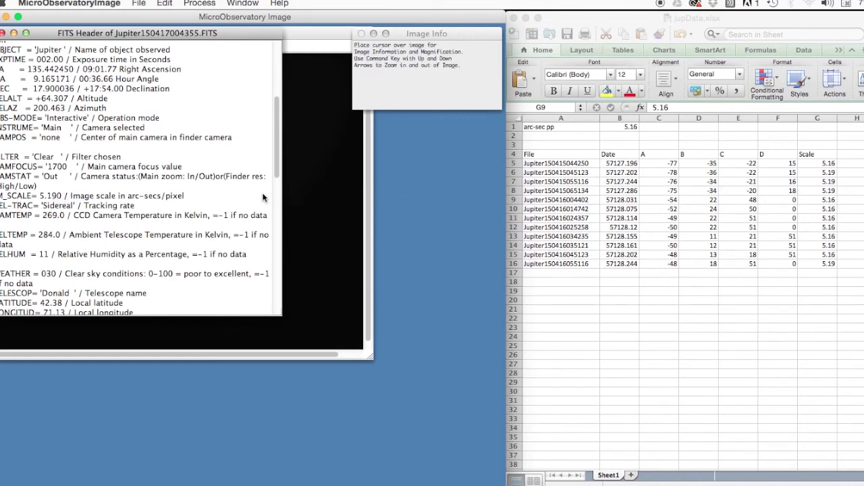
{"action": "left_click", "coordinate": [822, 274]}
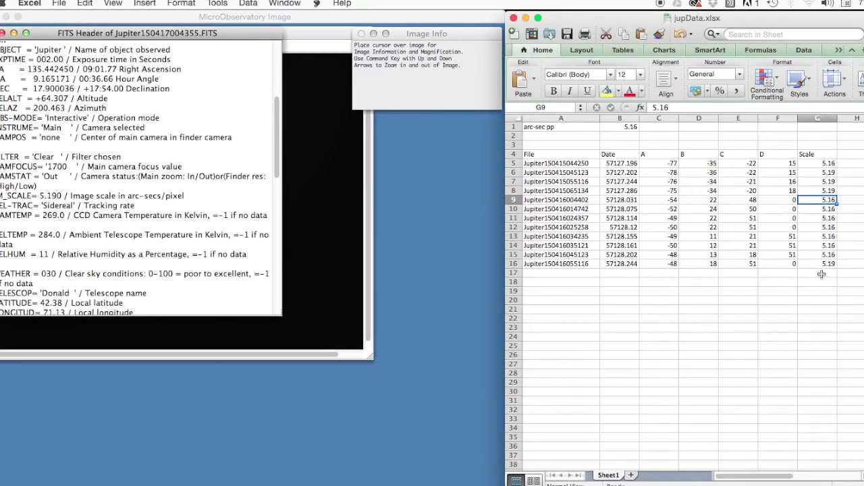
Enter the scale 5.19 in cell G17 of the jupData sheet.
{"action": "left_click", "coordinate": [822, 273]}
{"action": "type", "text": "5"}
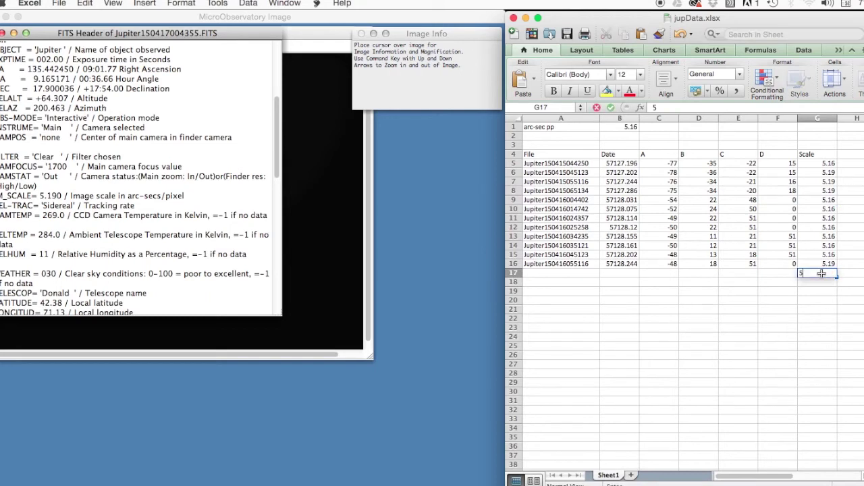
{"action": "type", "text": ".19"}
{"action": "key", "text": "Return"}
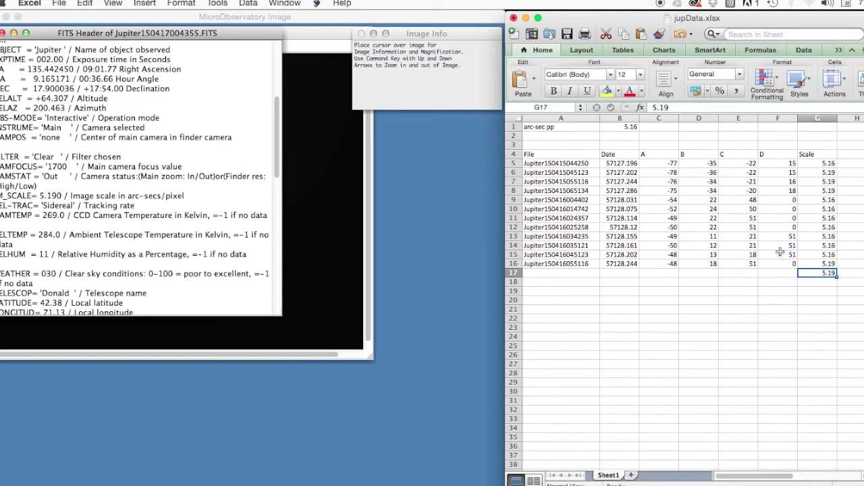
Close the FITS header window and reopen it from the Window menu.
{"action": "left_click", "coordinate": [3, 33]}
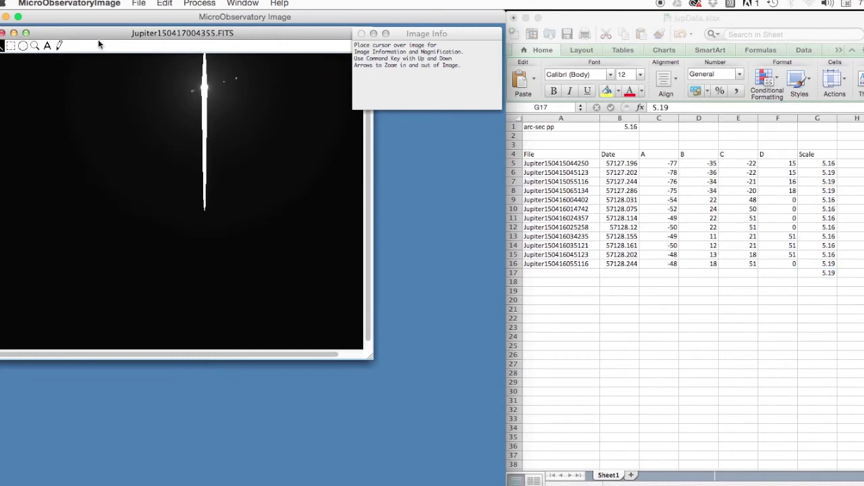
{"action": "left_click", "coordinate": [244, 4]}
{"action": "left_click", "coordinate": [250, 28]}
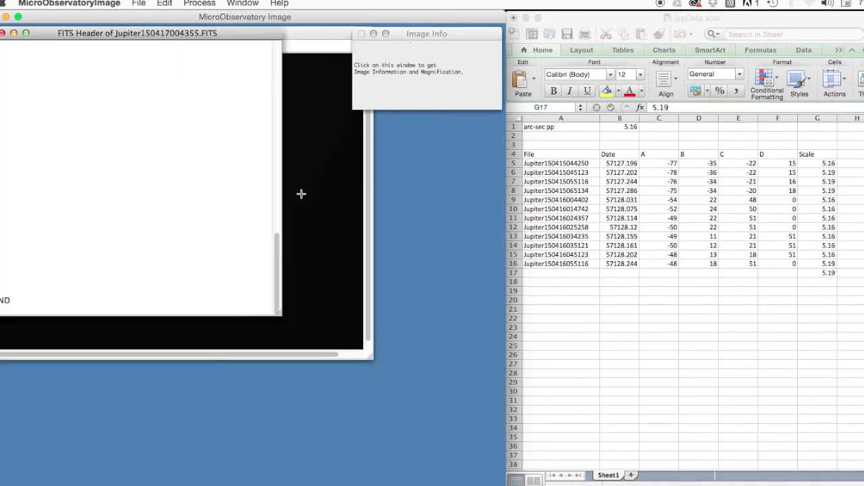
{"action": "left_click_drag", "start_coordinate": [276, 263], "coordinate": [273, 63]}
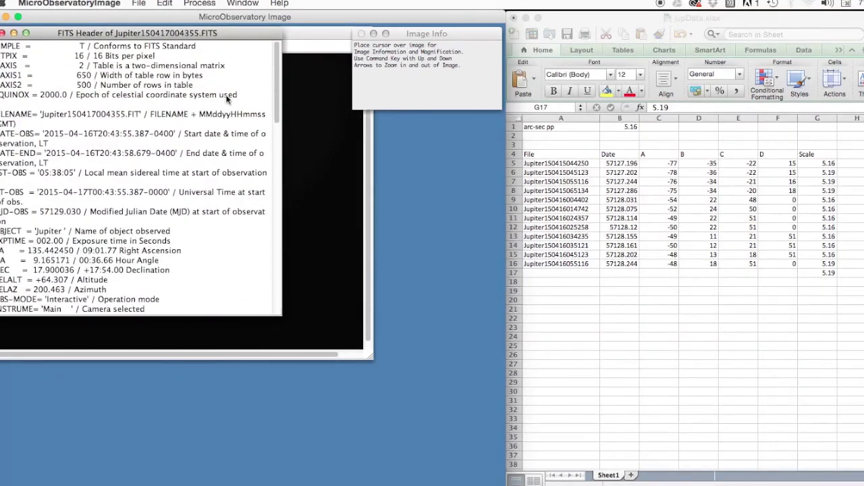
{"action": "double_click", "coordinate": [80, 114]}
{"action": "key", "text": "super+c"}
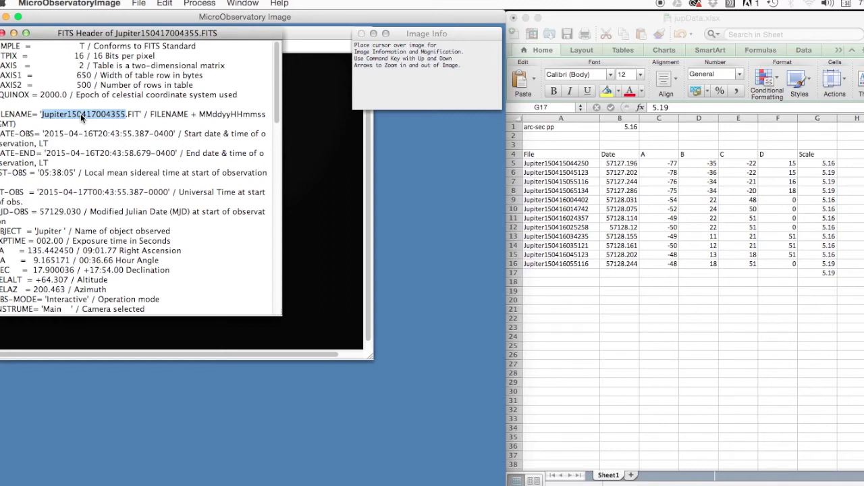
{"action": "left_click", "coordinate": [549, 271]}
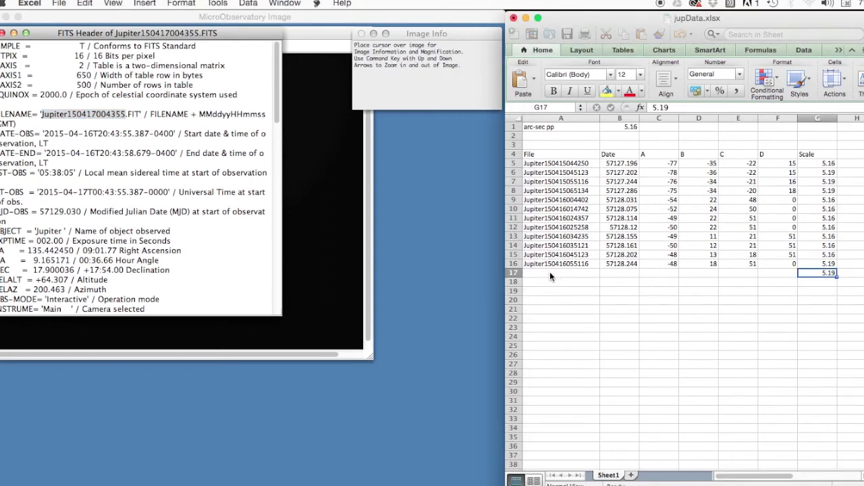
{"action": "left_click", "coordinate": [551, 272]}
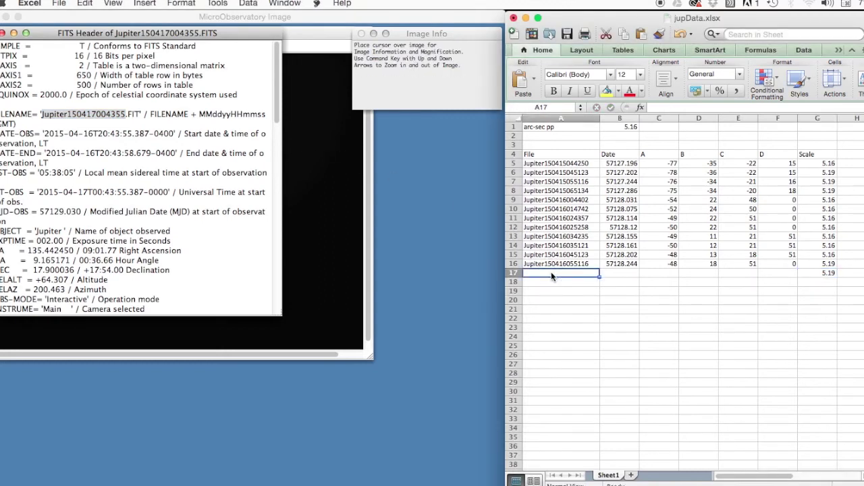
{"action": "key", "text": "super+v"}
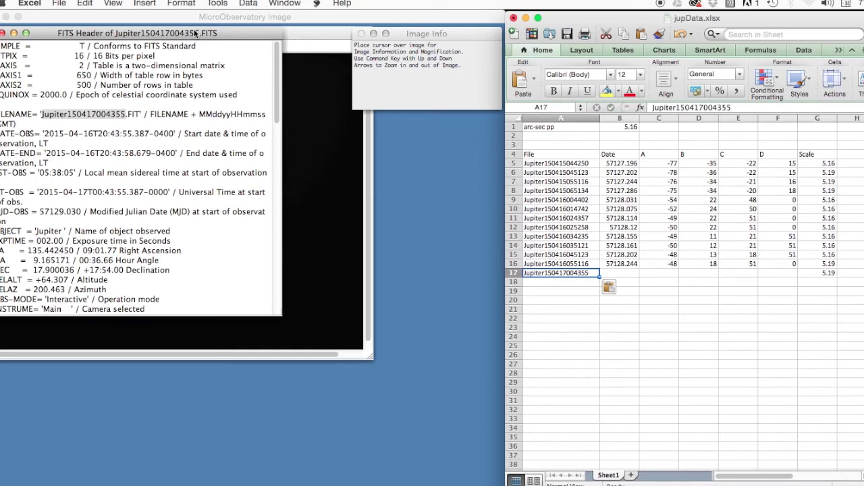
Paste the MJD value 57129.030 into the Date cell B17, then close the FITS header.
{"action": "left_click", "coordinate": [122, 116]}
{"action": "left_click", "coordinate": [119, 149]}
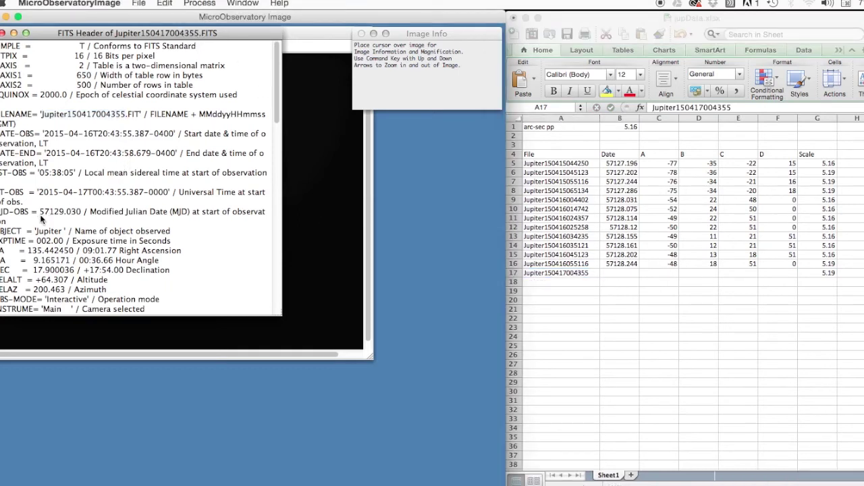
{"action": "left_click_drag", "start_coordinate": [40, 212], "coordinate": [82, 215]}
{"action": "key", "text": "super+c"}
{"action": "left_click", "coordinate": [605, 275]}
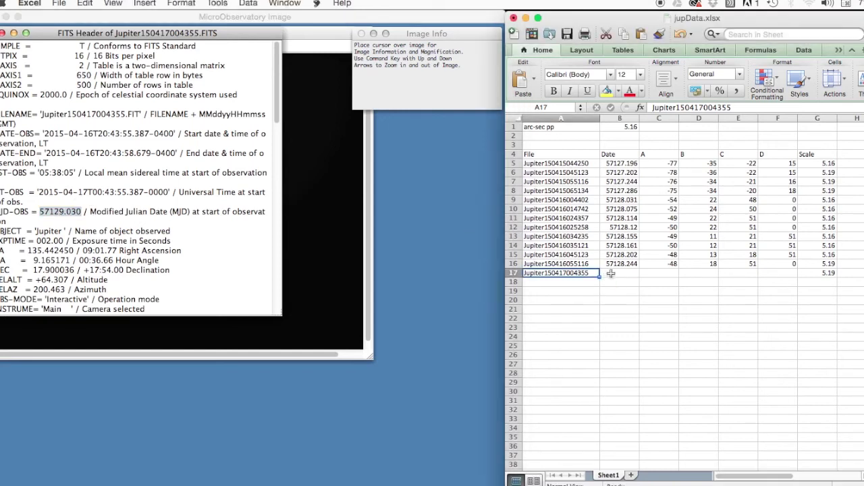
{"action": "left_click", "coordinate": [611, 273]}
{"action": "key", "text": "super+v"}
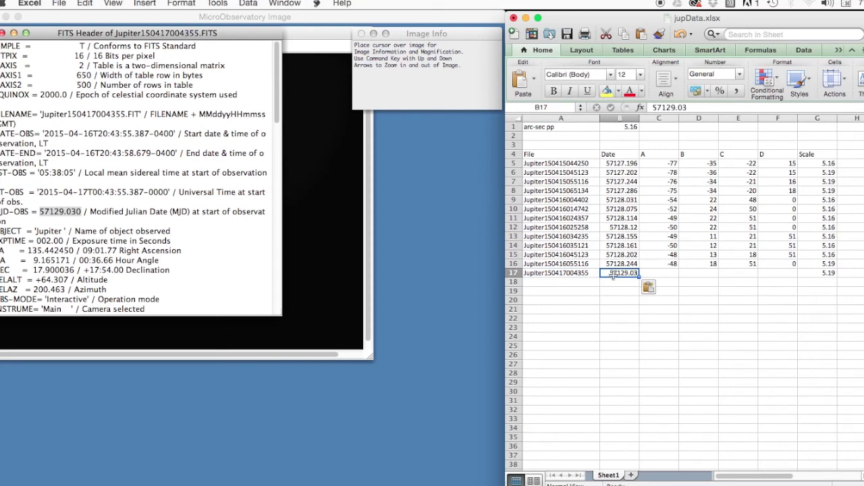
{"action": "left_click", "coordinate": [666, 274]}
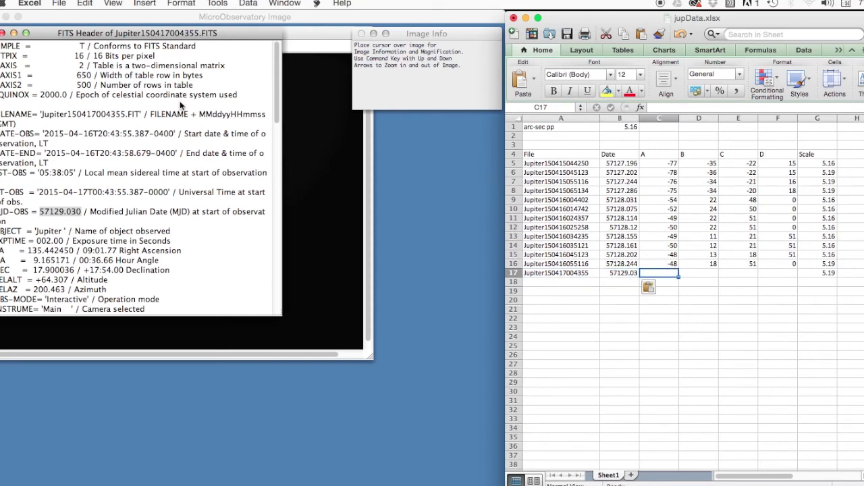
{"action": "left_click", "coordinate": [3, 33]}
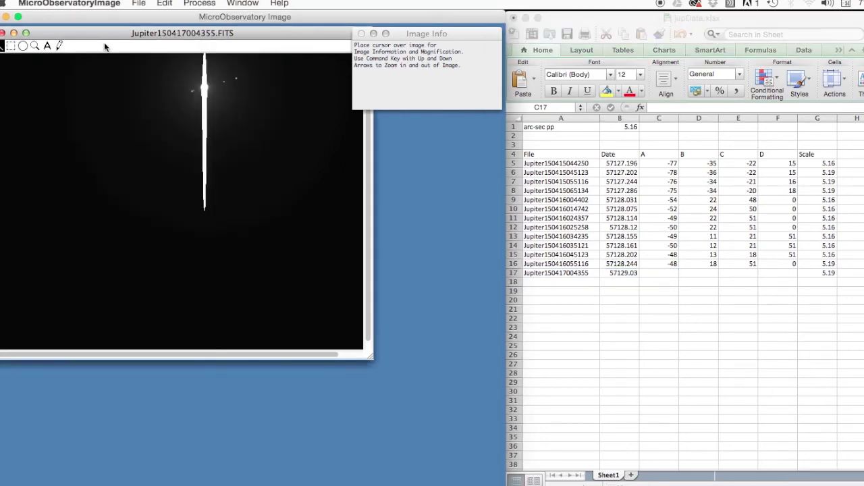
Zoom the image to 3X, measure the nearer left moon, and enter -22 in C17.
{"action": "left_click", "coordinate": [34, 45]}
{"action": "left_click", "coordinate": [207, 88]}
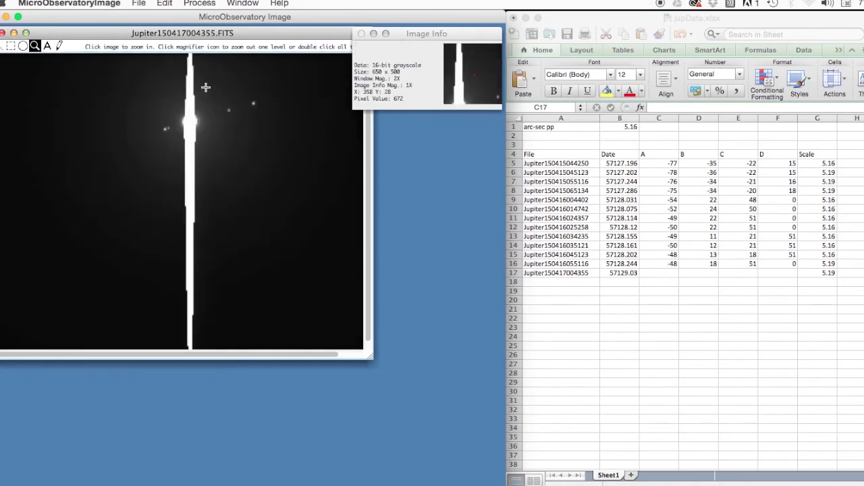
{"action": "left_click", "coordinate": [207, 85]}
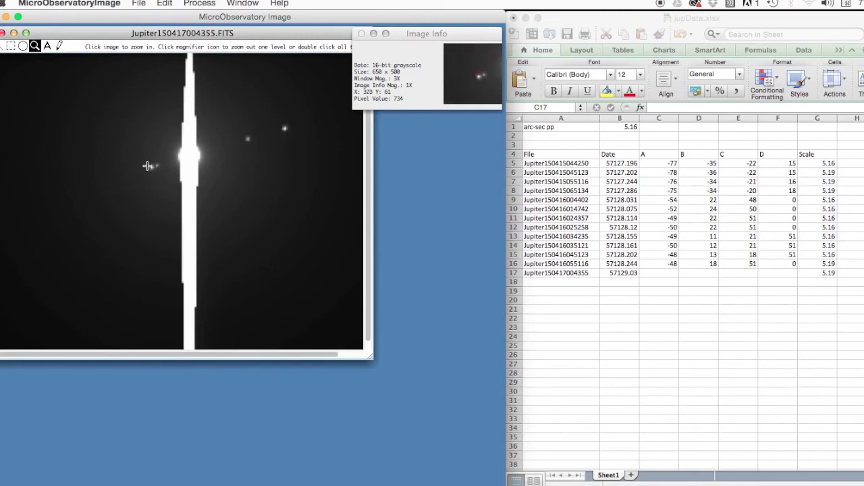
{"action": "left_click", "coordinate": [3, 45]}
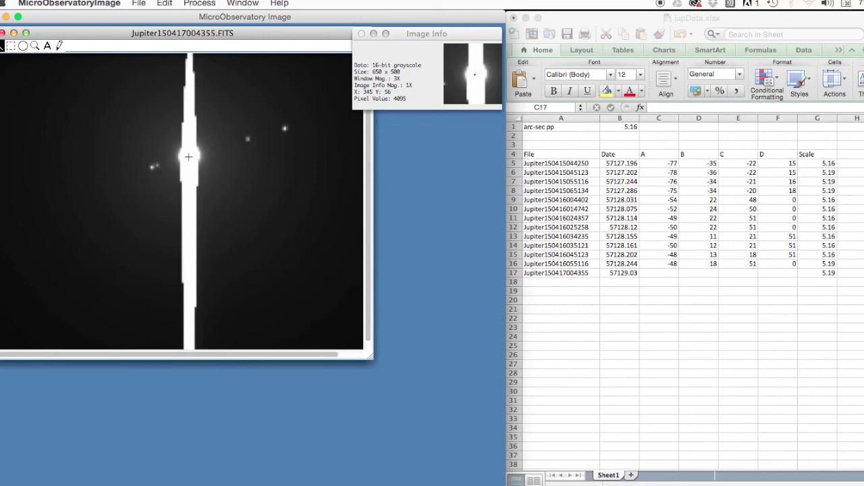
{"action": "left_click_drag", "start_coordinate": [189, 156], "coordinate": [151, 171]}
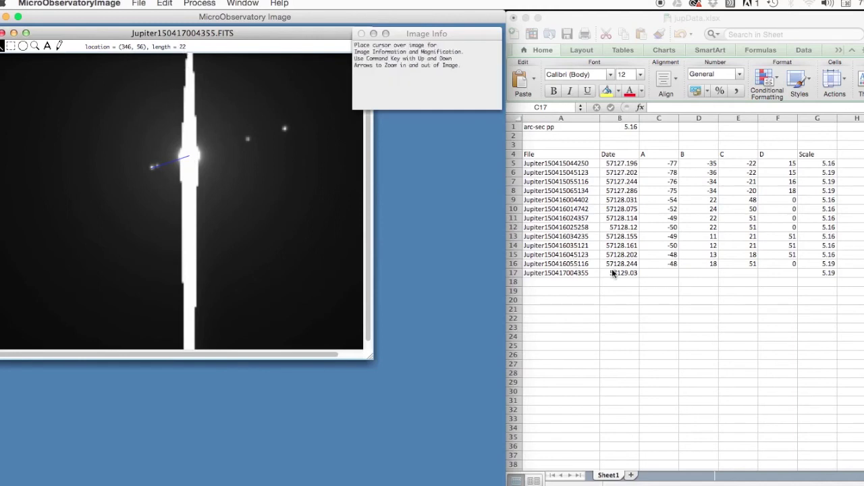
{"action": "left_click", "coordinate": [661, 271]}
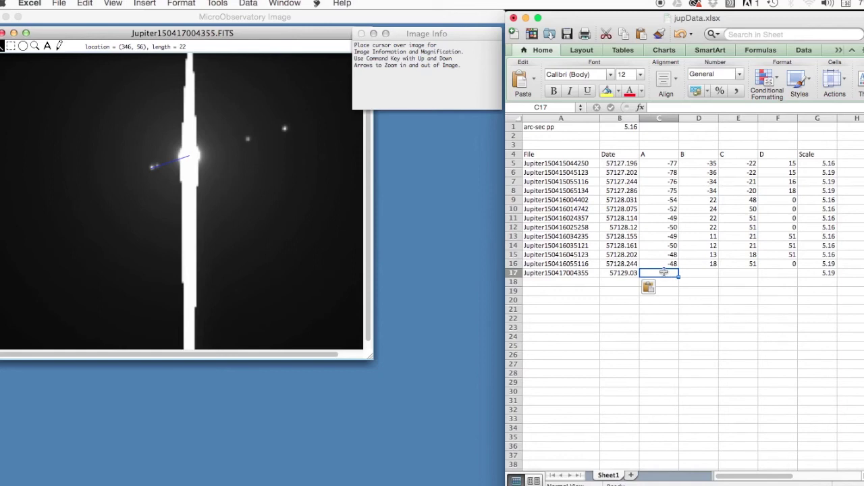
{"action": "type", "text": "-22"}
{"action": "key", "text": "Tab"}
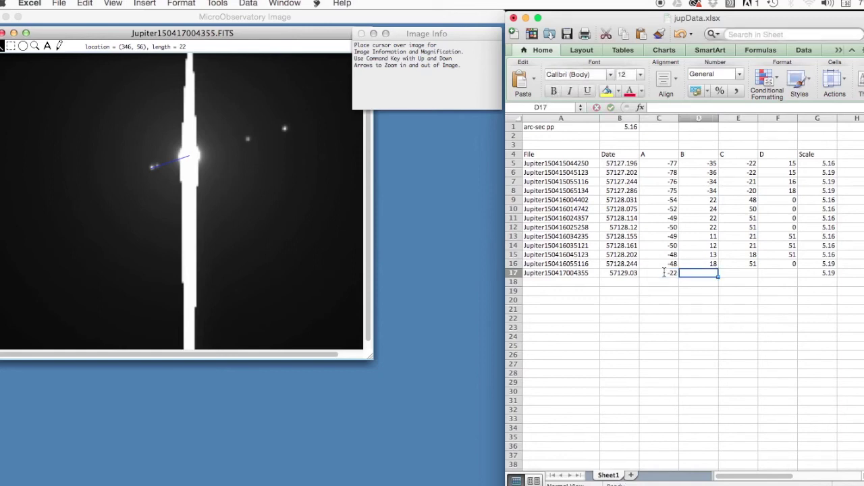
Measure the other left moon from Jupiter's centre and enter -19 in D17.
{"action": "left_click", "coordinate": [201, 174]}
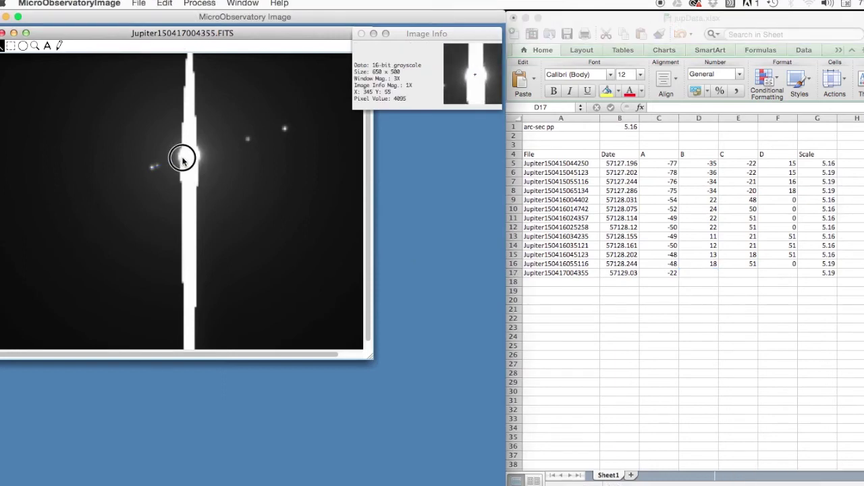
{"action": "left_click_drag", "start_coordinate": [183, 160], "coordinate": [157, 169]}
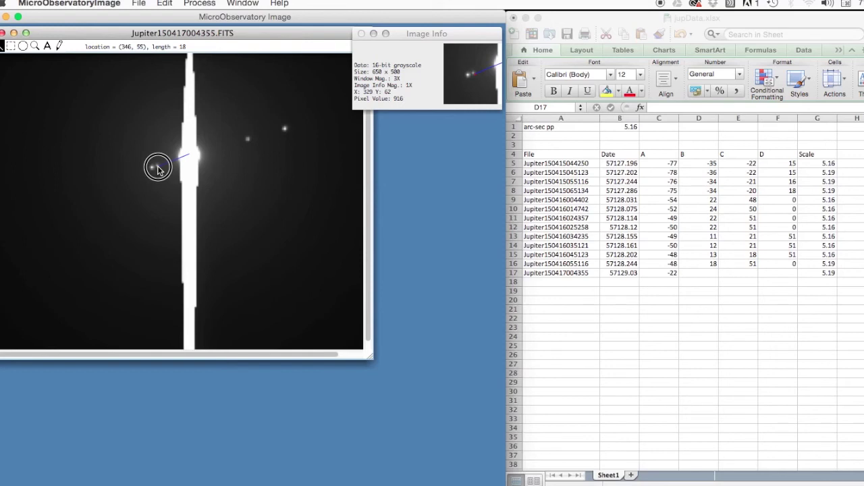
{"action": "left_click_drag", "start_coordinate": [157, 169], "coordinate": [155, 166]}
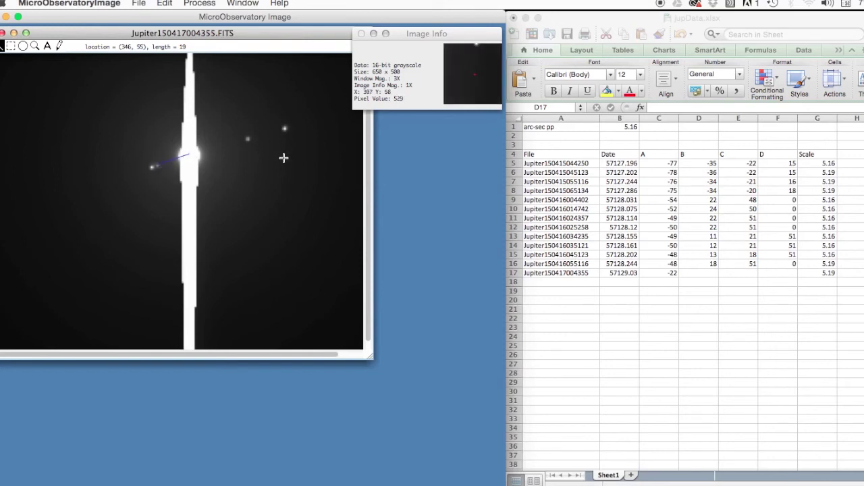
{"action": "left_click", "coordinate": [705, 273]}
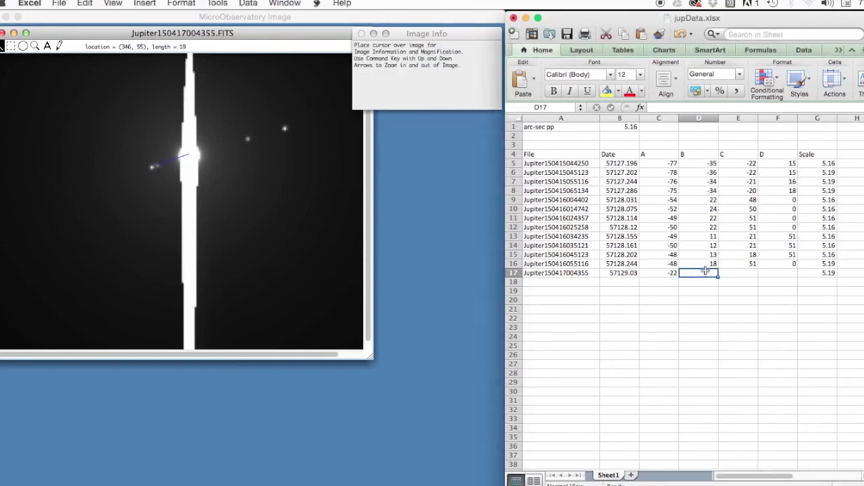
{"action": "type", "text": "-19"}
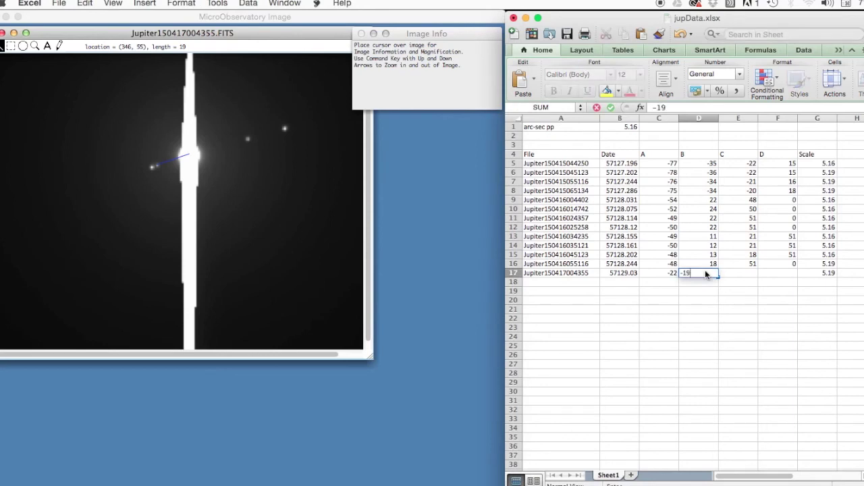
{"action": "key", "text": "Tab"}
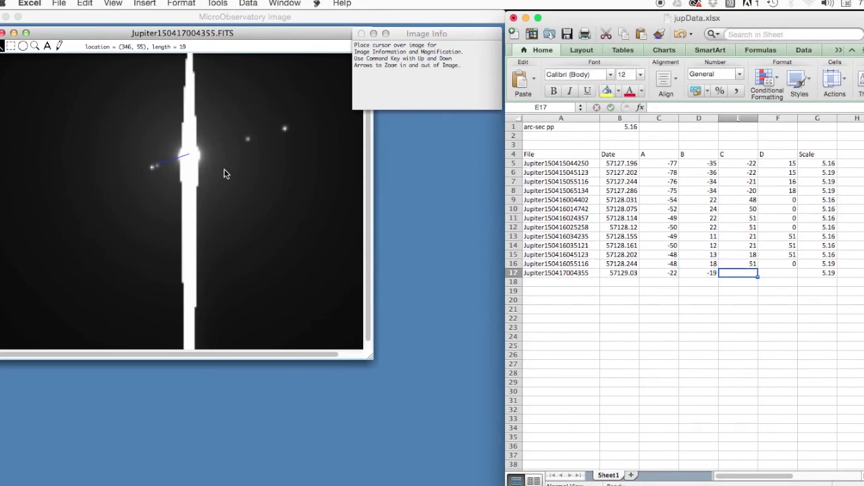
{"action": "left_click", "coordinate": [204, 160]}
Measure the nearer right moon from Jupiter's centre and enter 34 in E17.
{"action": "left_click", "coordinate": [188, 156]}
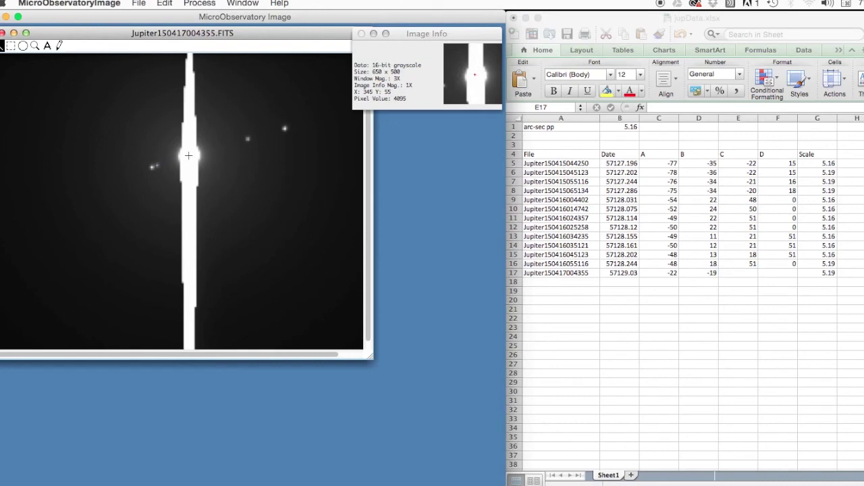
{"action": "left_click_drag", "start_coordinate": [188, 156], "coordinate": [248, 141]}
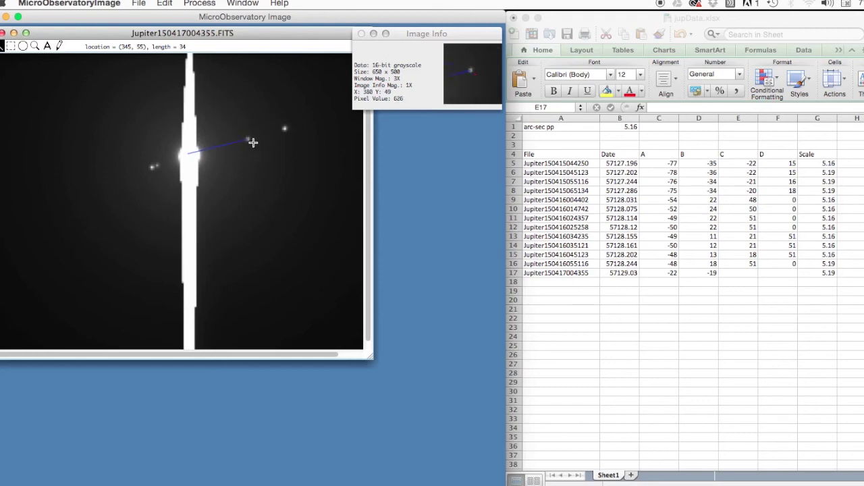
{"action": "left_click", "coordinate": [744, 270]}
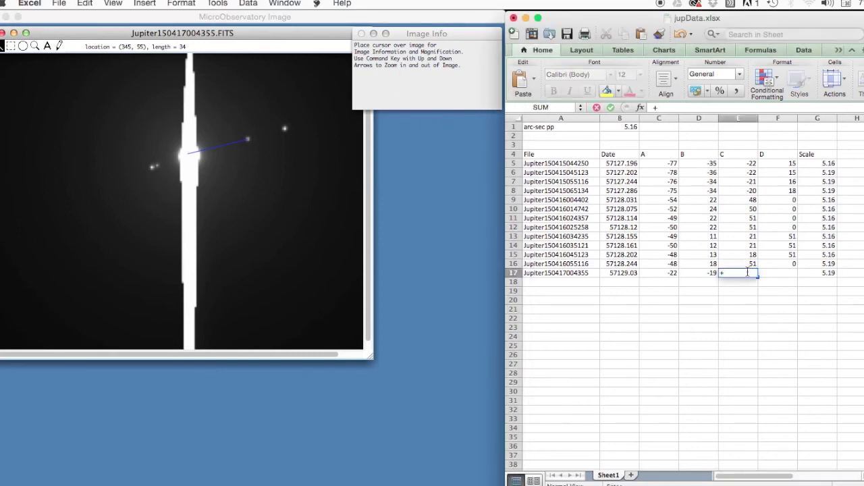
{"action": "type", "text": "34"}
{"action": "key", "text": "Tab"}
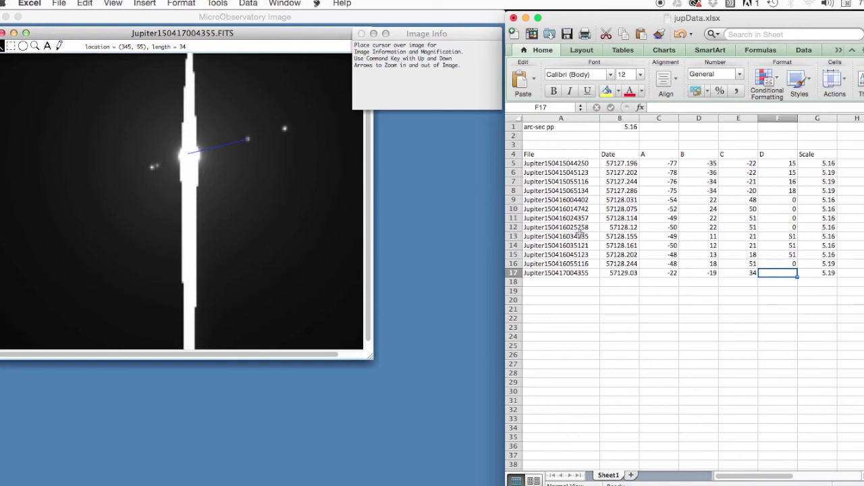
Measure the far right moon and enter 54 in F17.
{"action": "left_click", "coordinate": [189, 161]}
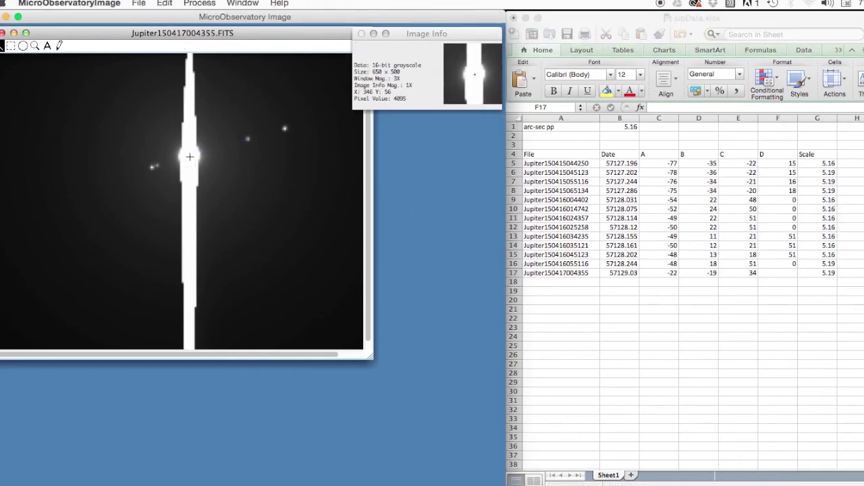
{"action": "left_click_drag", "start_coordinate": [190, 157], "coordinate": [283, 130]}
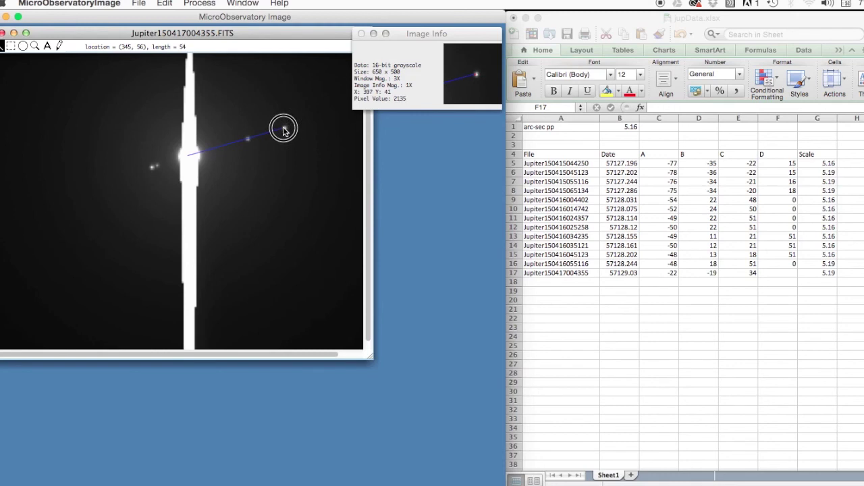
{"action": "left_click", "coordinate": [786, 273]}
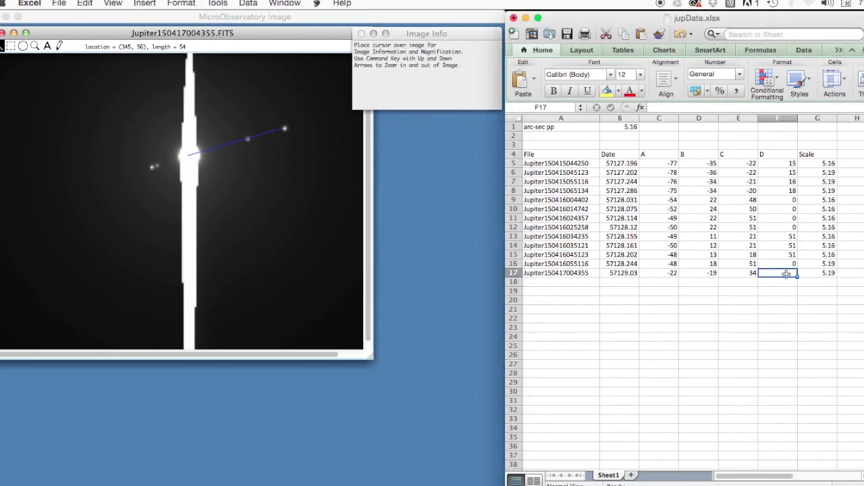
{"action": "type", "text": "54"}
{"action": "key", "text": "Tab"}
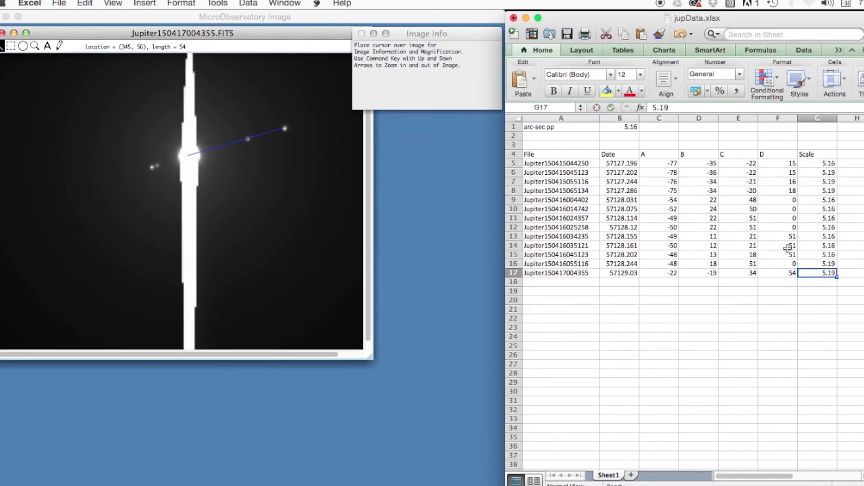
{"action": "left_click", "coordinate": [434, 243]}
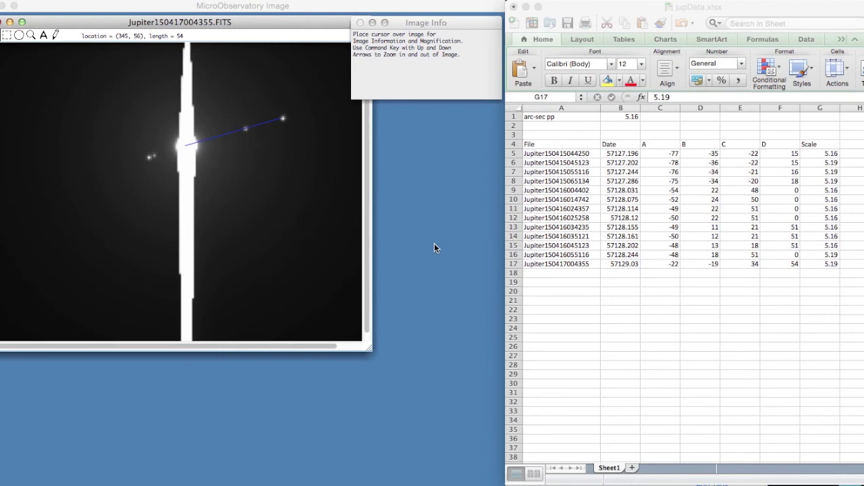